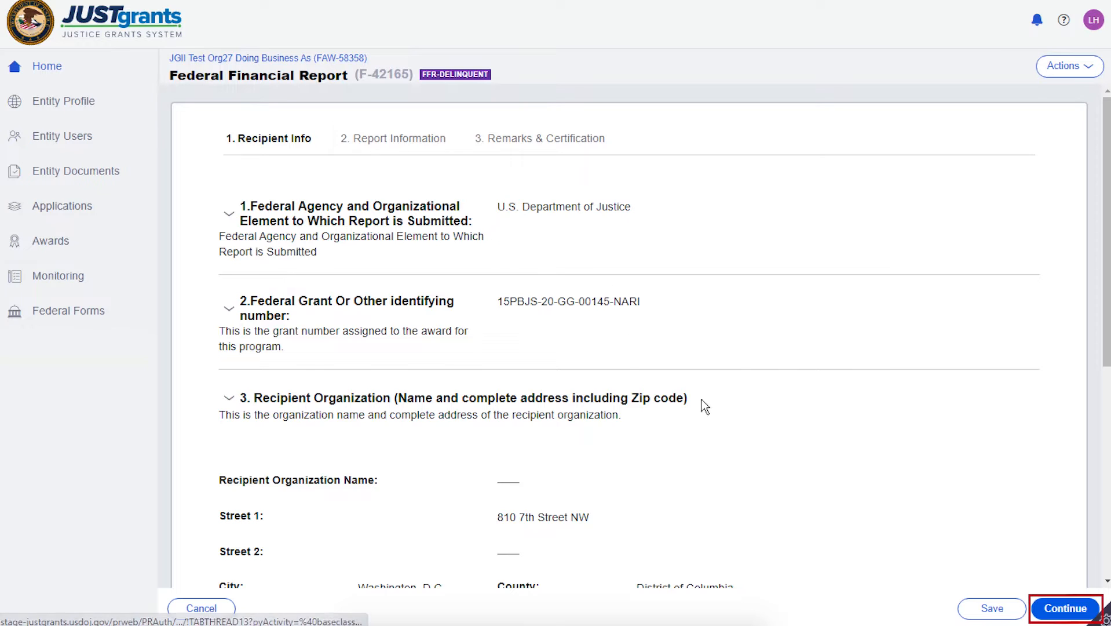
- Continue to the Report Information section, enter the recipient account number and set the basis of accounting to Accrual
left_click(1072, 610)
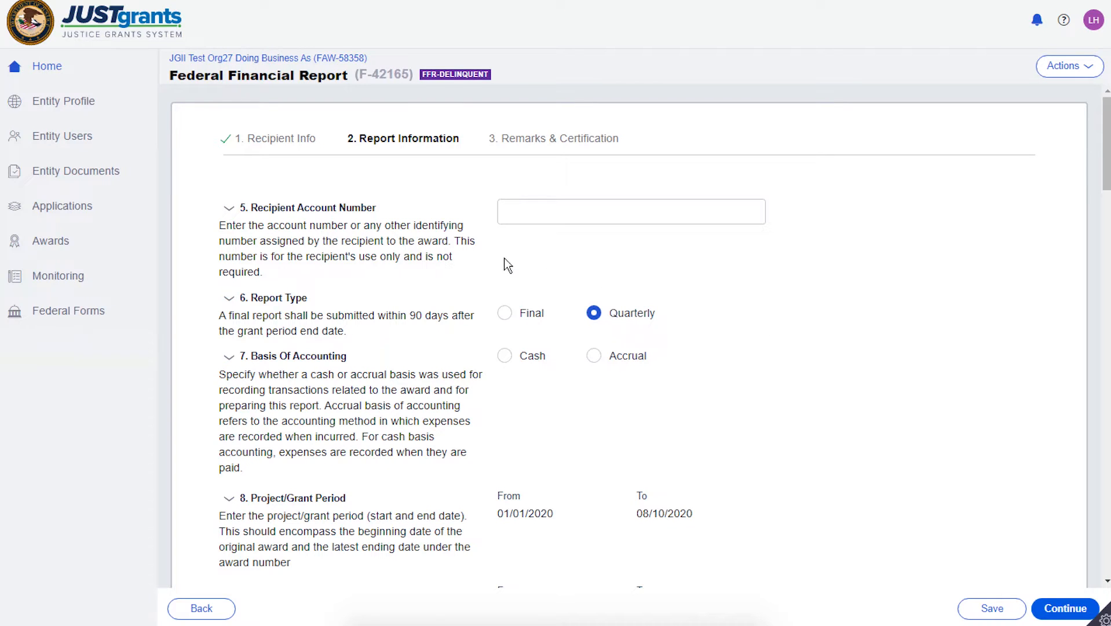
left_click(555, 212)
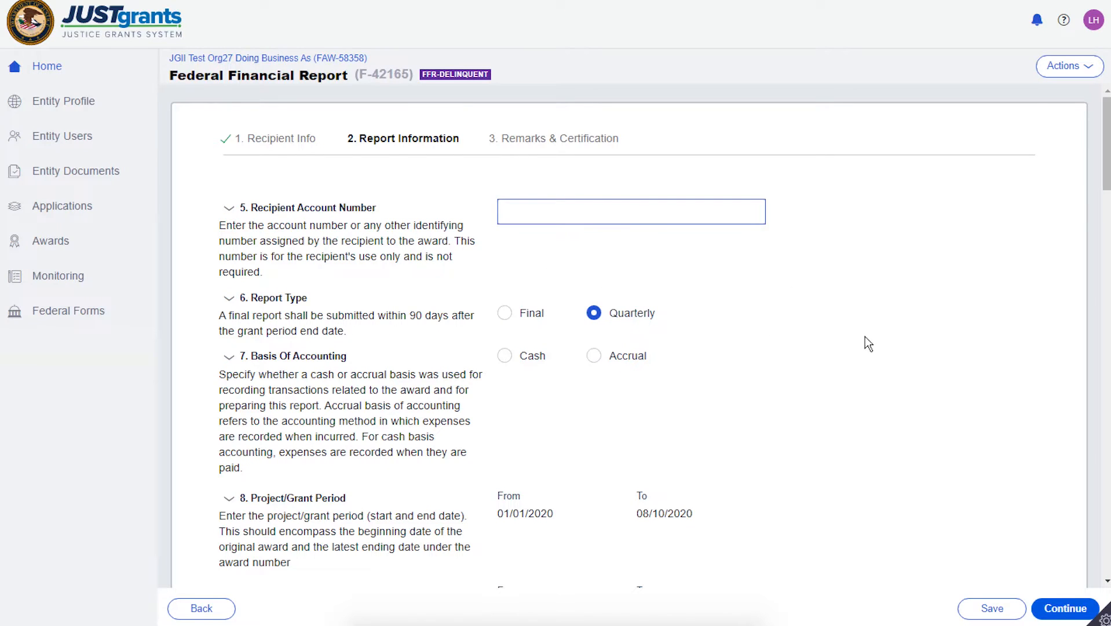
type("1234567890")
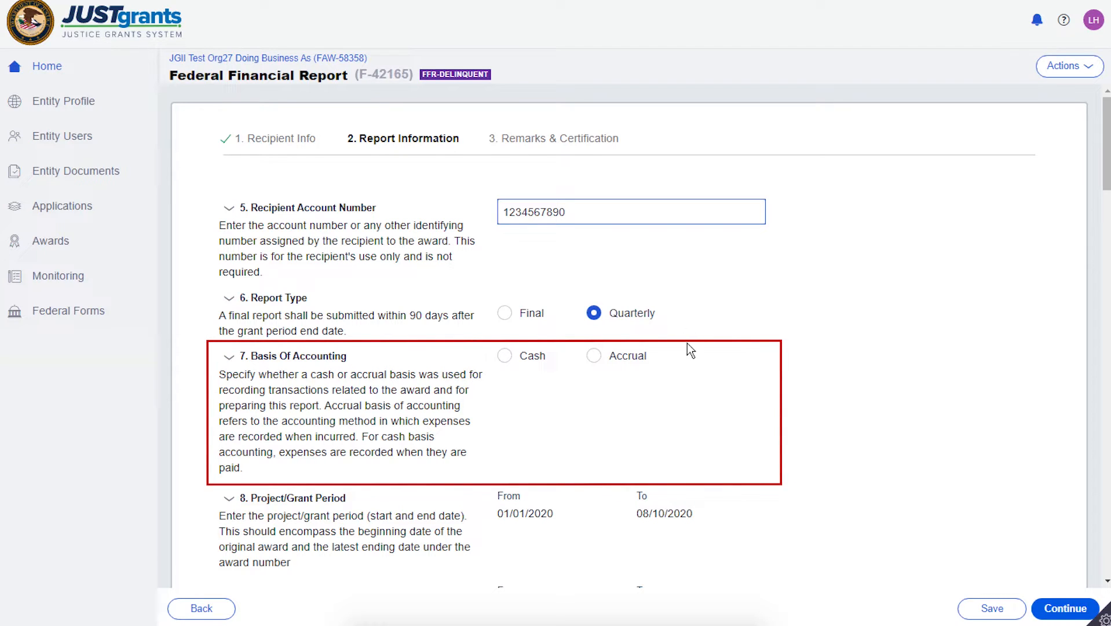
left_click(594, 355)
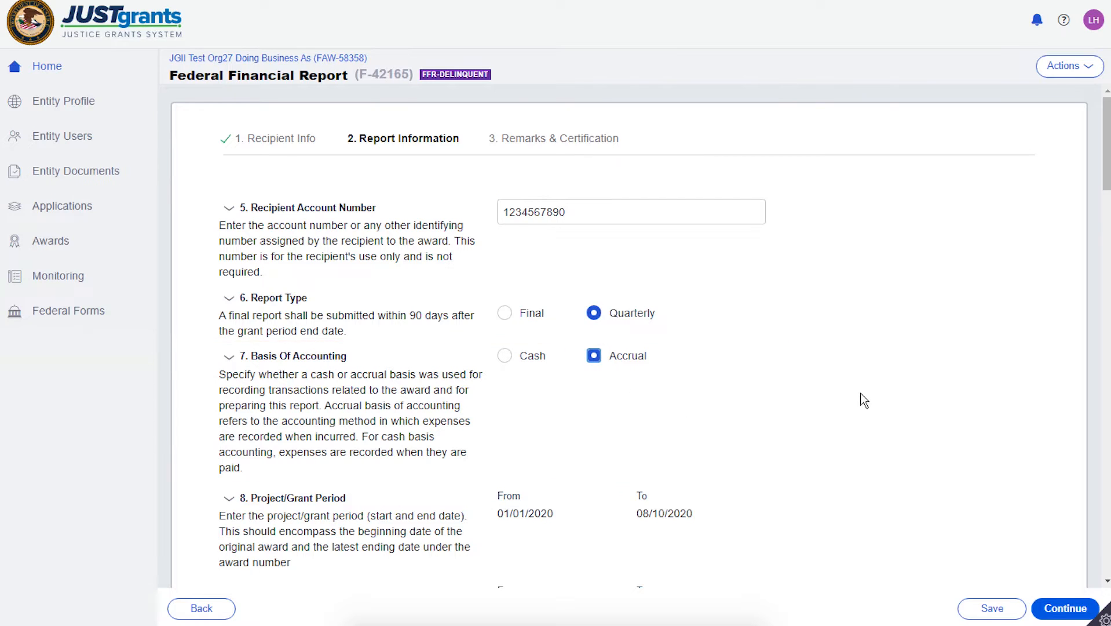
- Enter 101763.00 as the federal share of expenditures on line 10e
left_click_drag(1105, 173, 1105, 236)
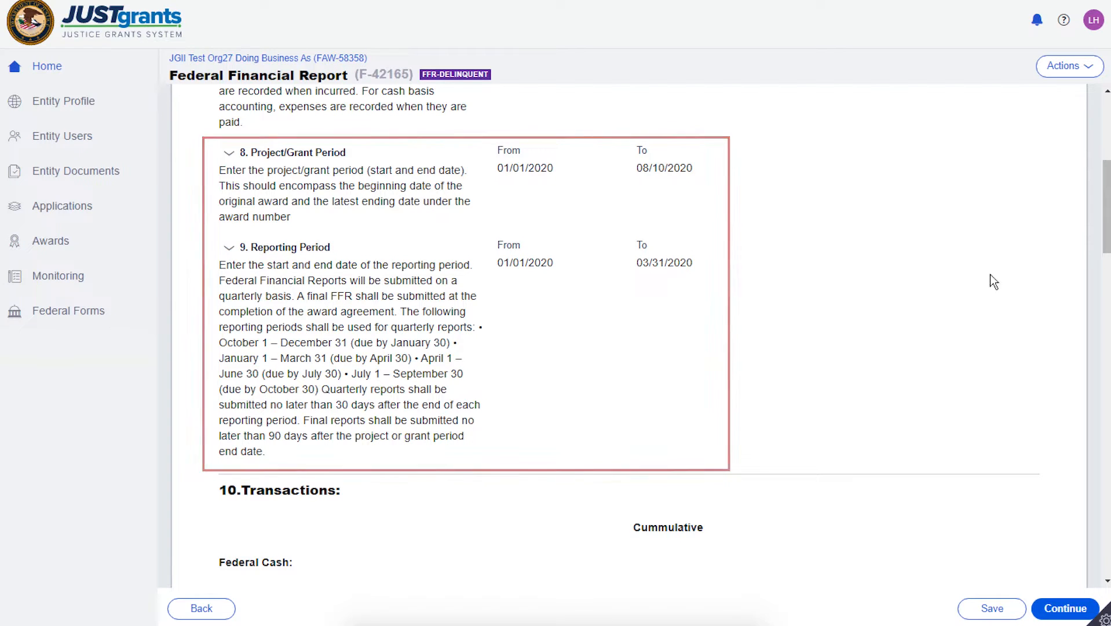
left_click_drag(1104, 216, 1103, 281)
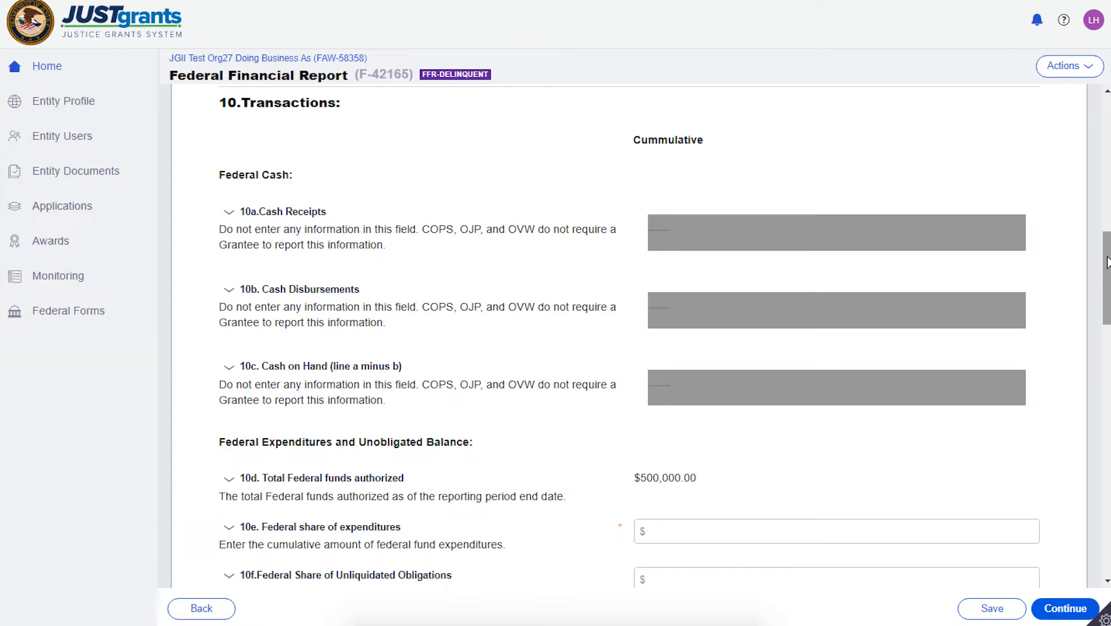
left_click_drag(1107, 261, 1107, 326)
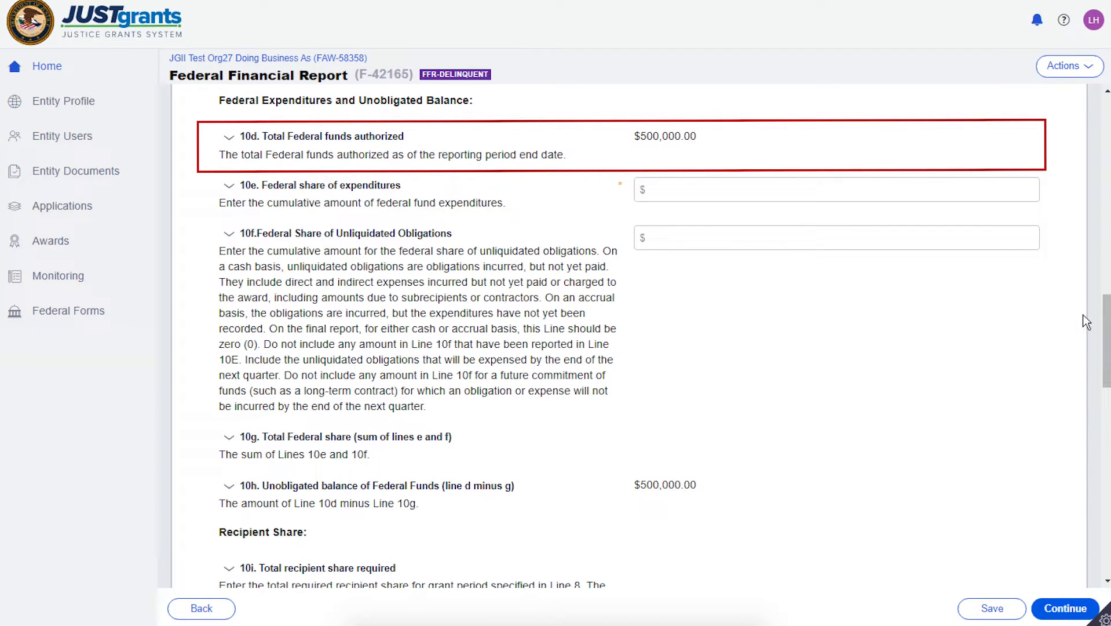
left_click(678, 189)
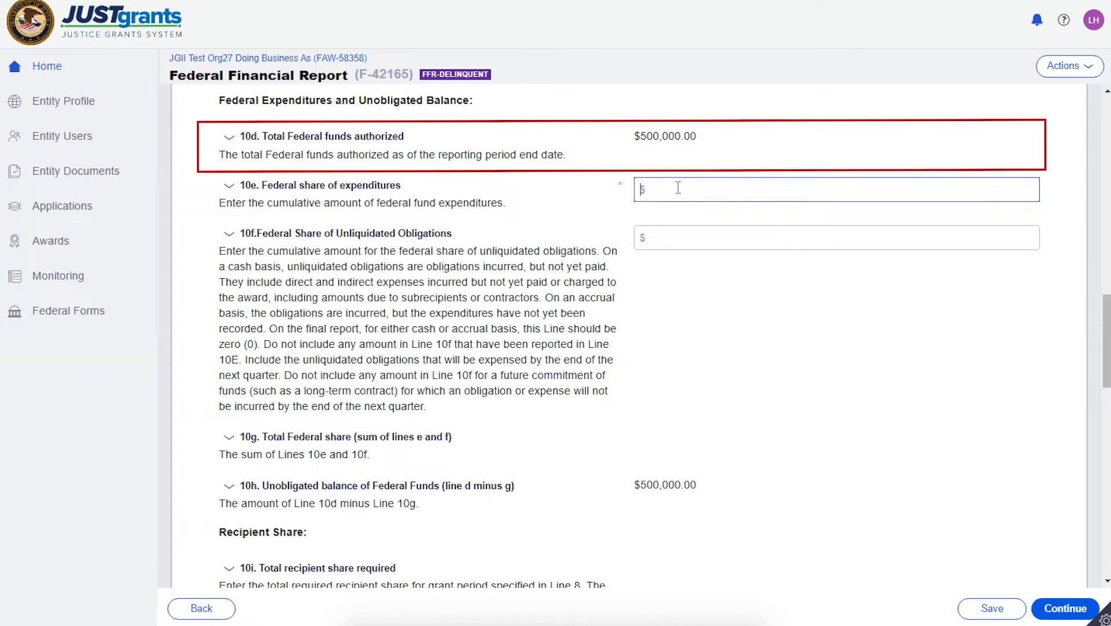
type("101")
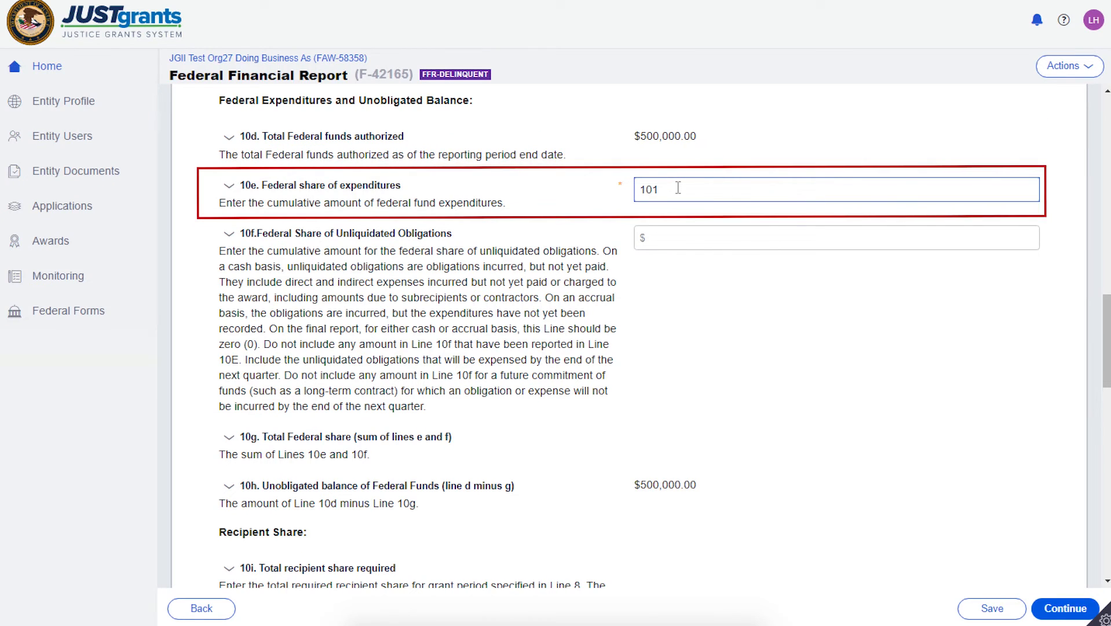
type(",763.00")
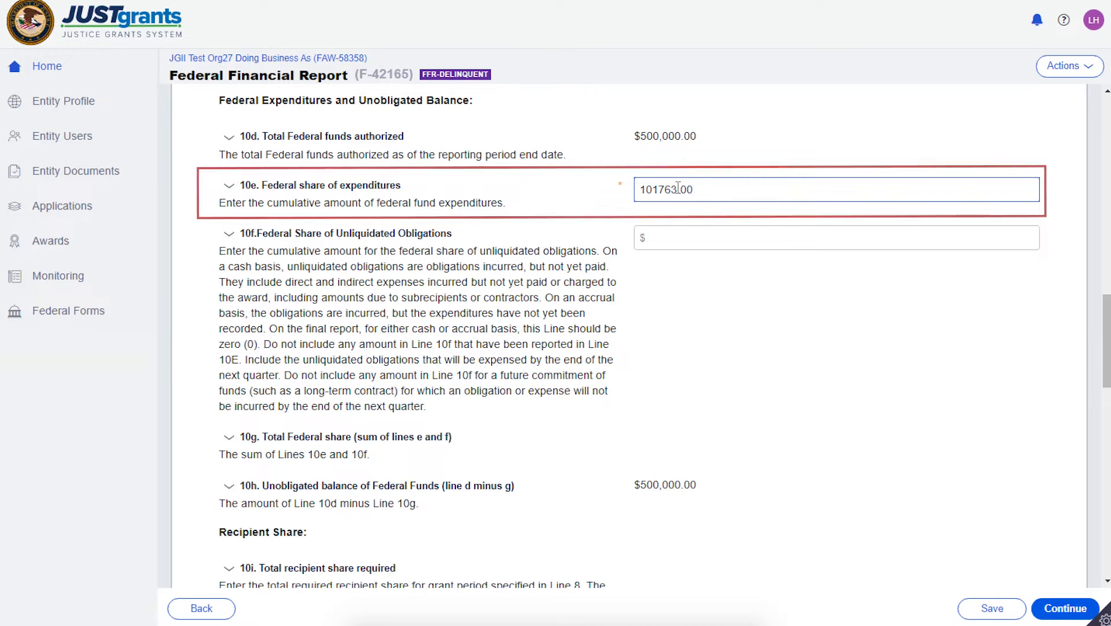
key("Tab")
key("Tab")
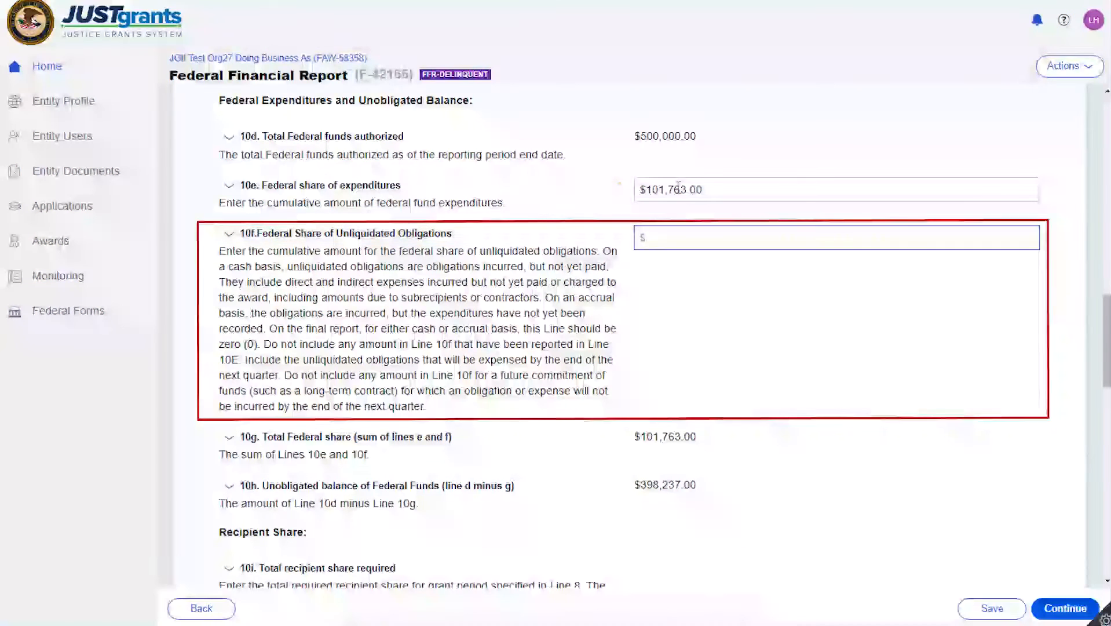
- Enter 0 as the federal share of unliquidated obligations on line 10f
type("0")
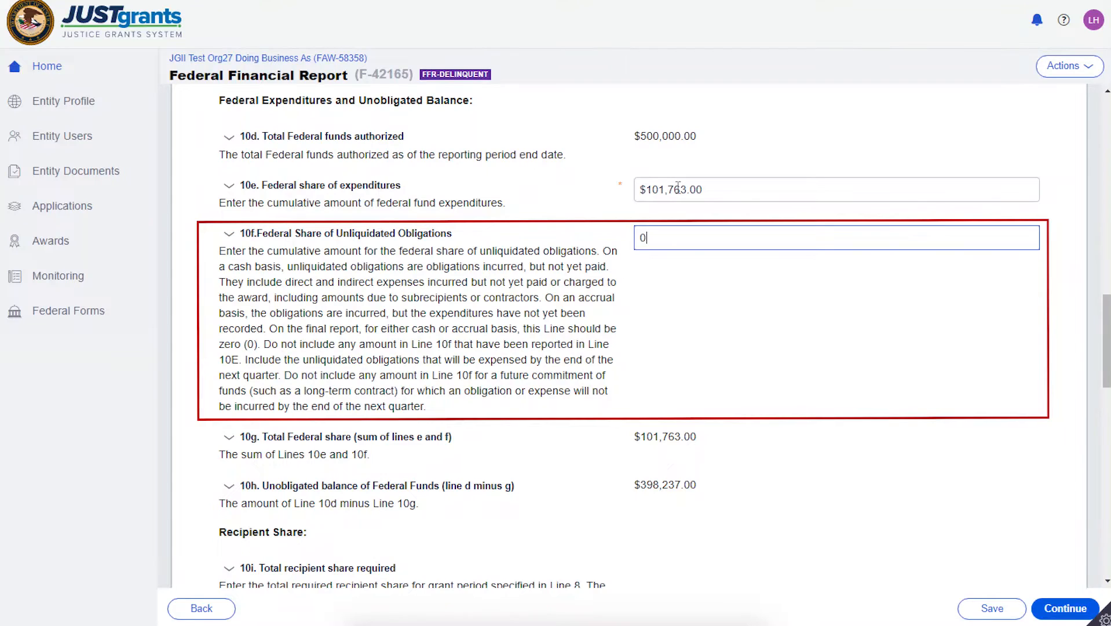
key("Tab")
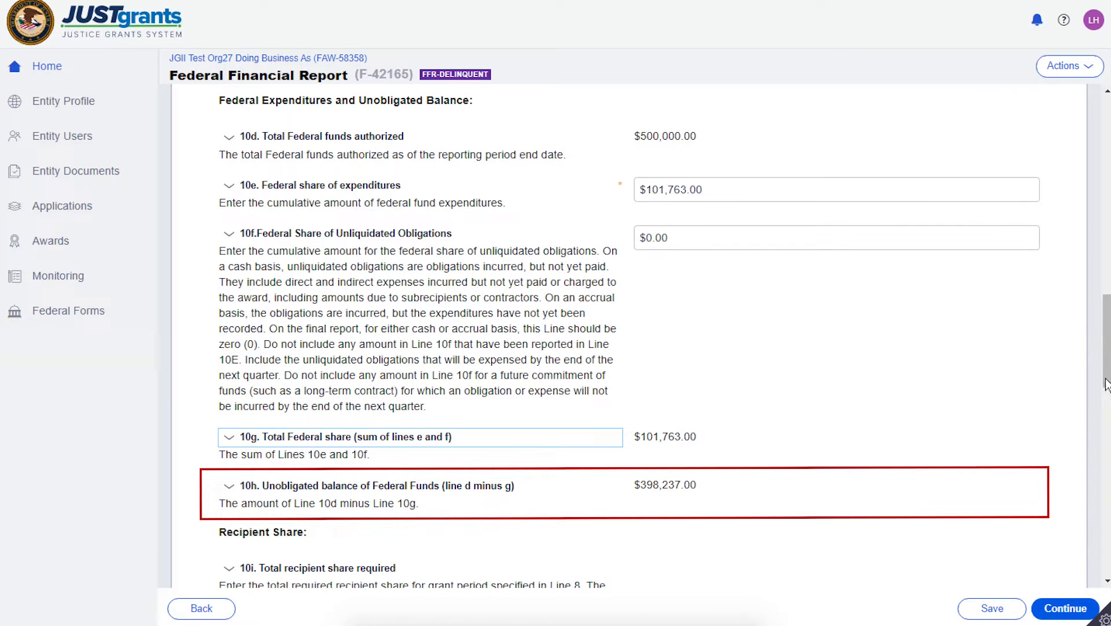
- Enter 0 as the recipient share of expenditures on line 10j
scroll(1107, 383, "down", 2)
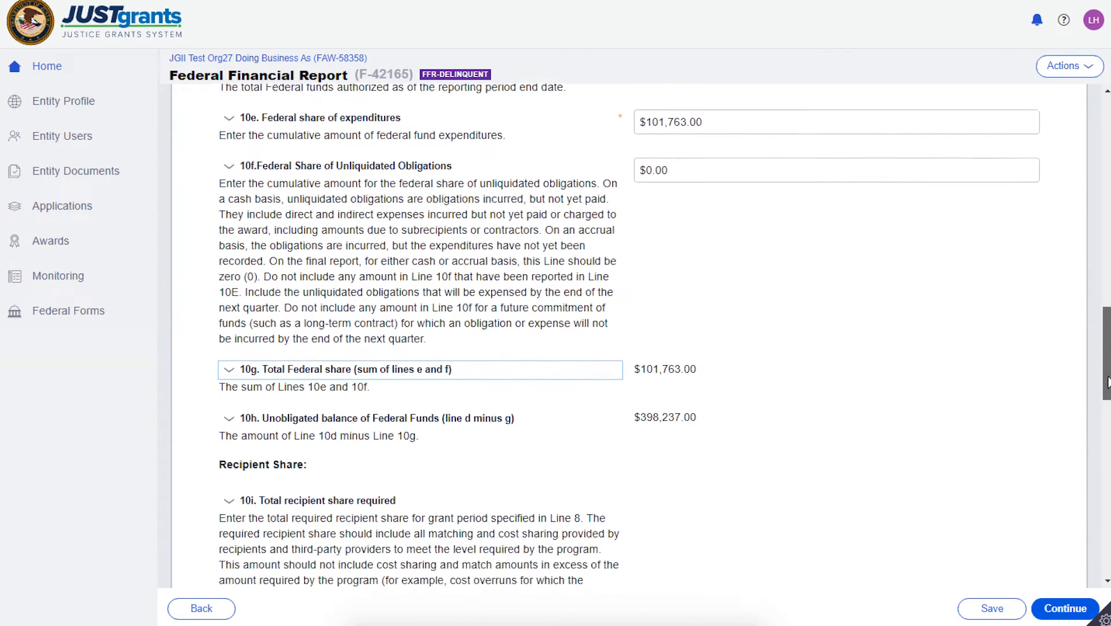
left_click_drag(1107, 383, 1107, 435)
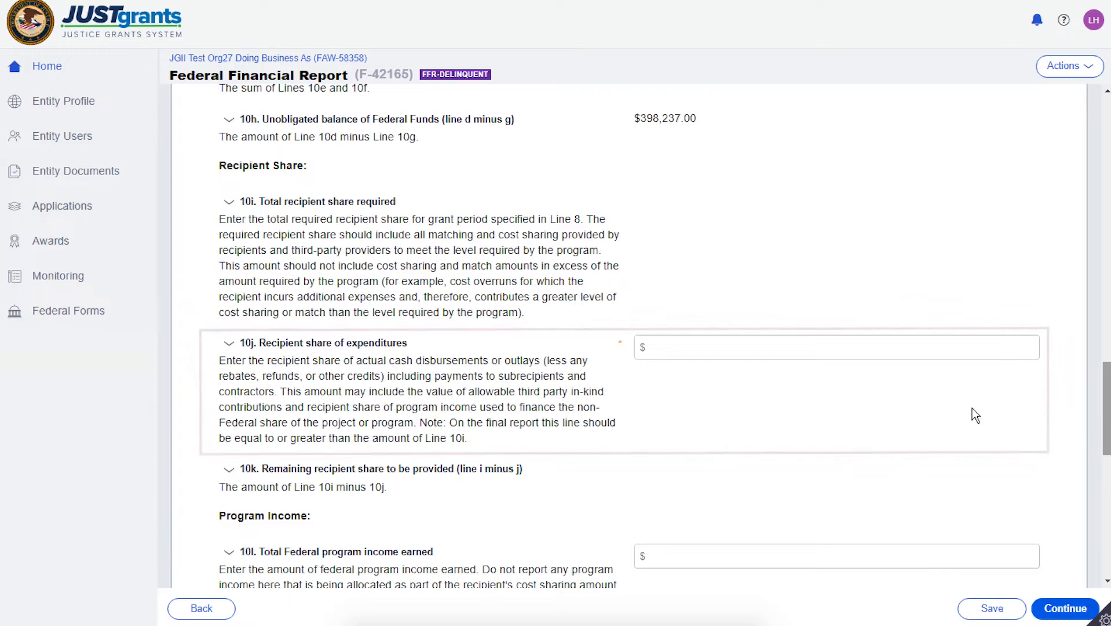
left_click(675, 347)
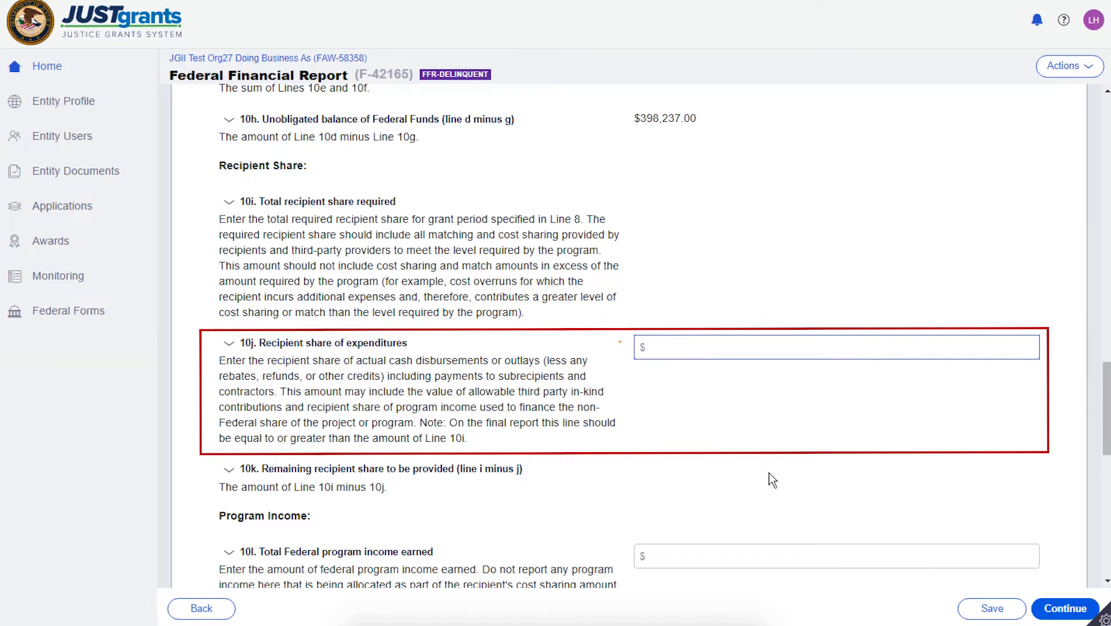
type("0")
key("Tab")
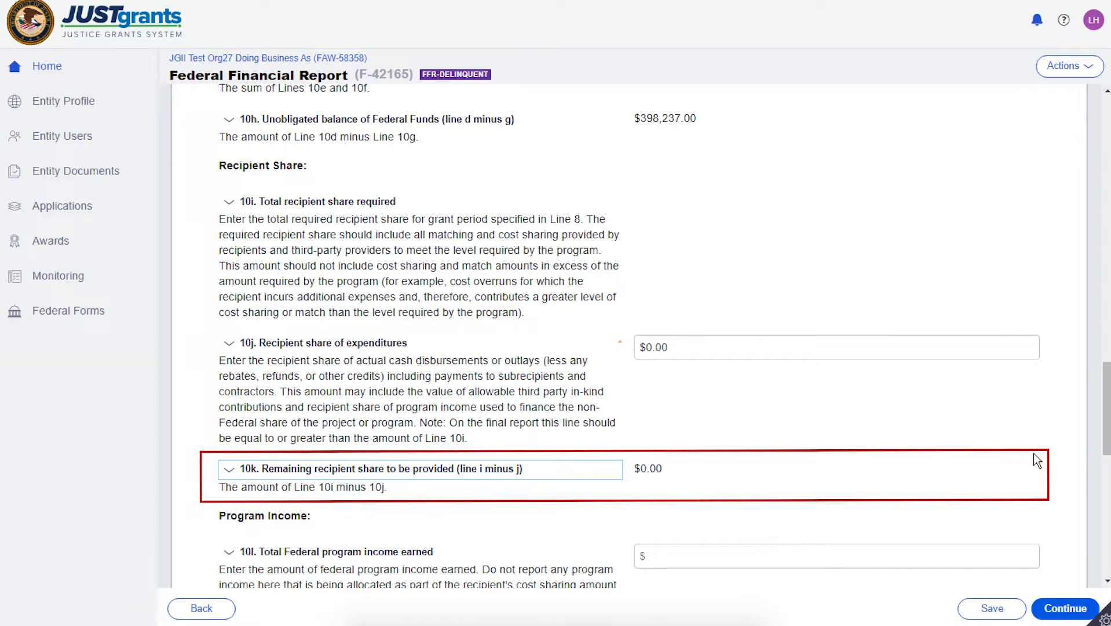
- Enter 0 for total federal program income earned on line 10l and for the deduction alternative on line 10m
left_click_drag(1105, 422, 1105, 476)
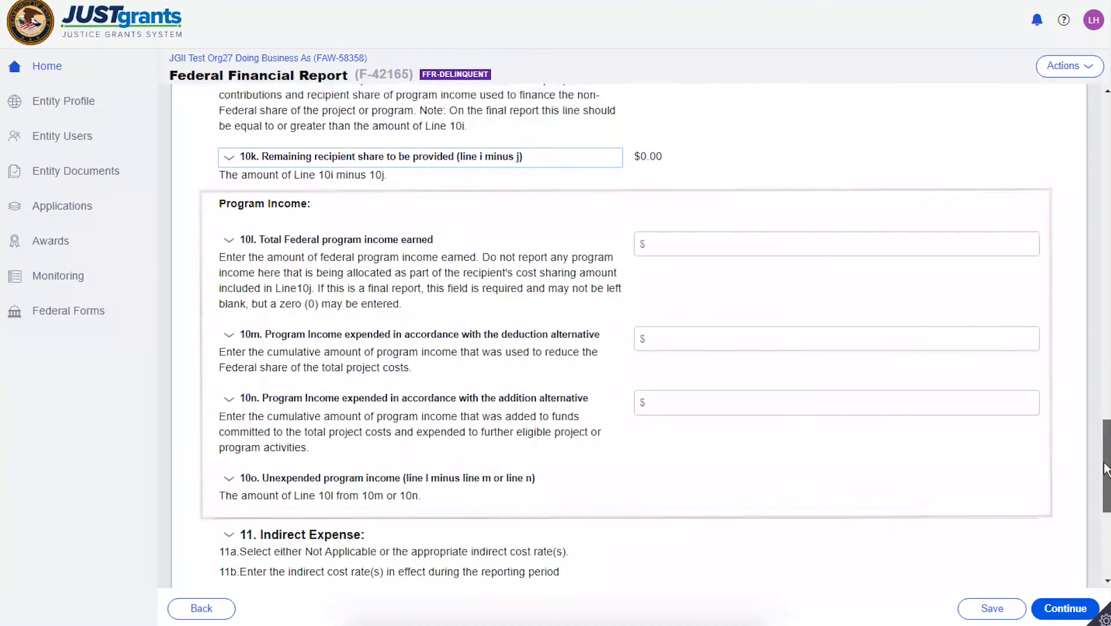
left_click(707, 248)
type("0")
key("Tab")
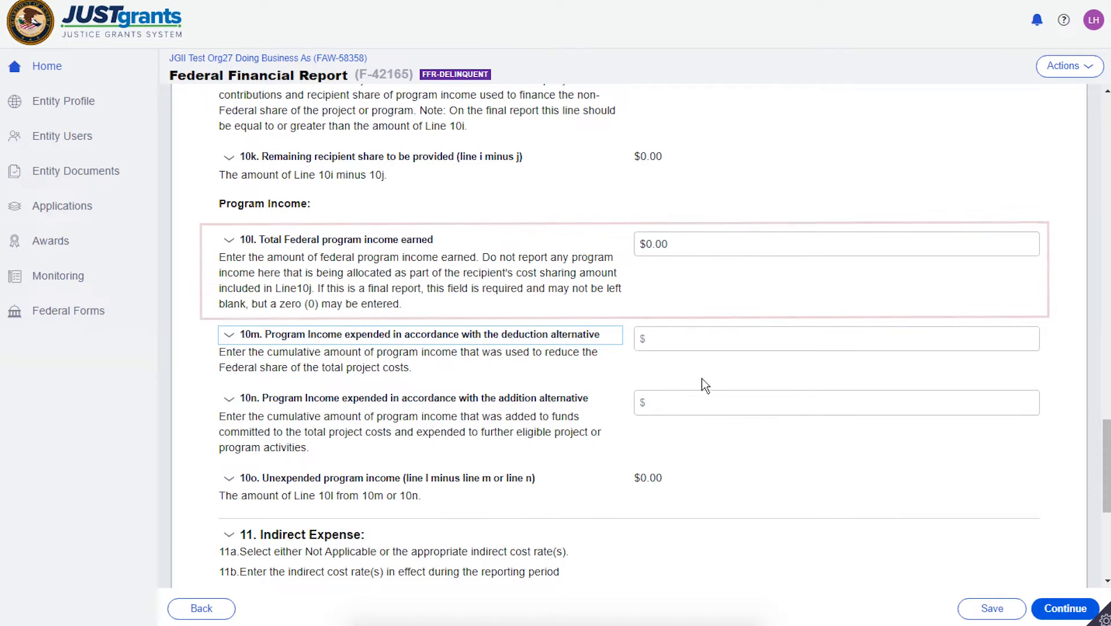
left_click(669, 340)
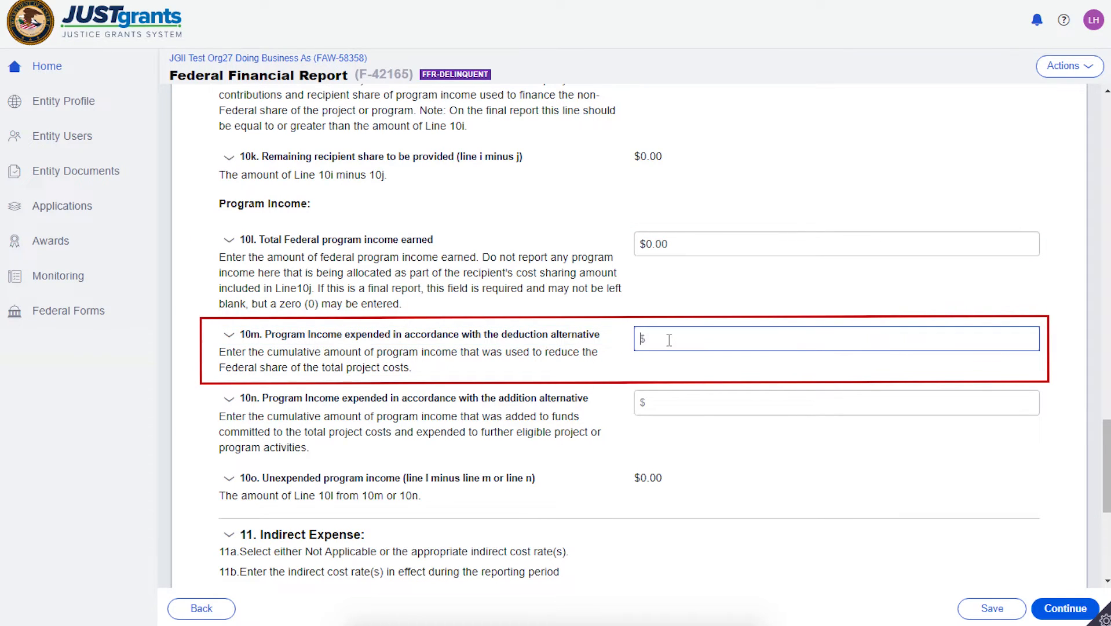
type("0")
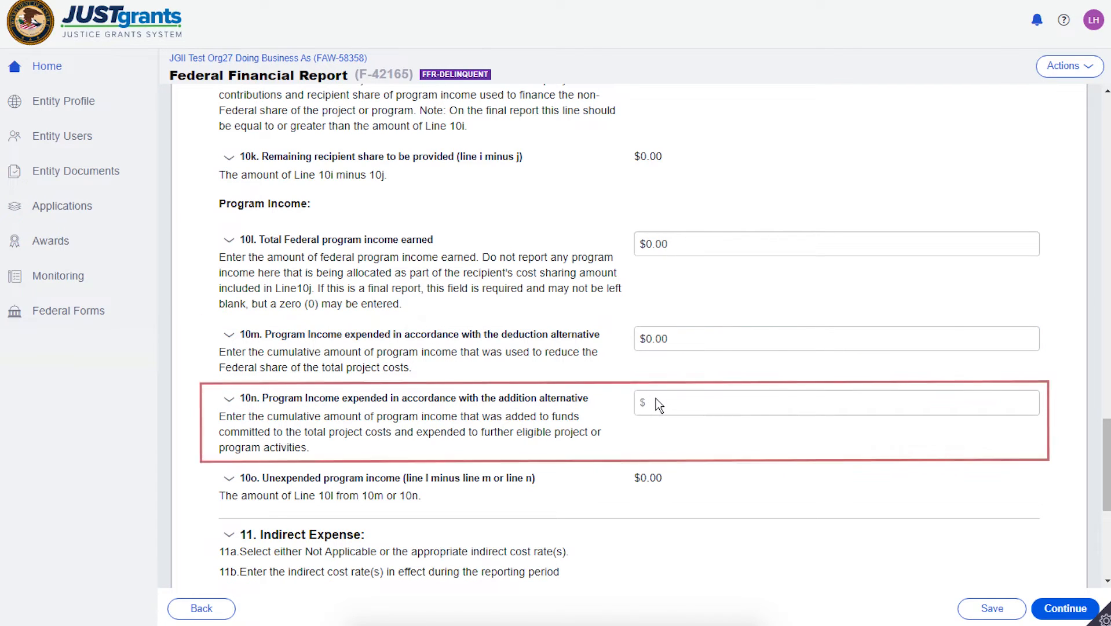
key("Tab")
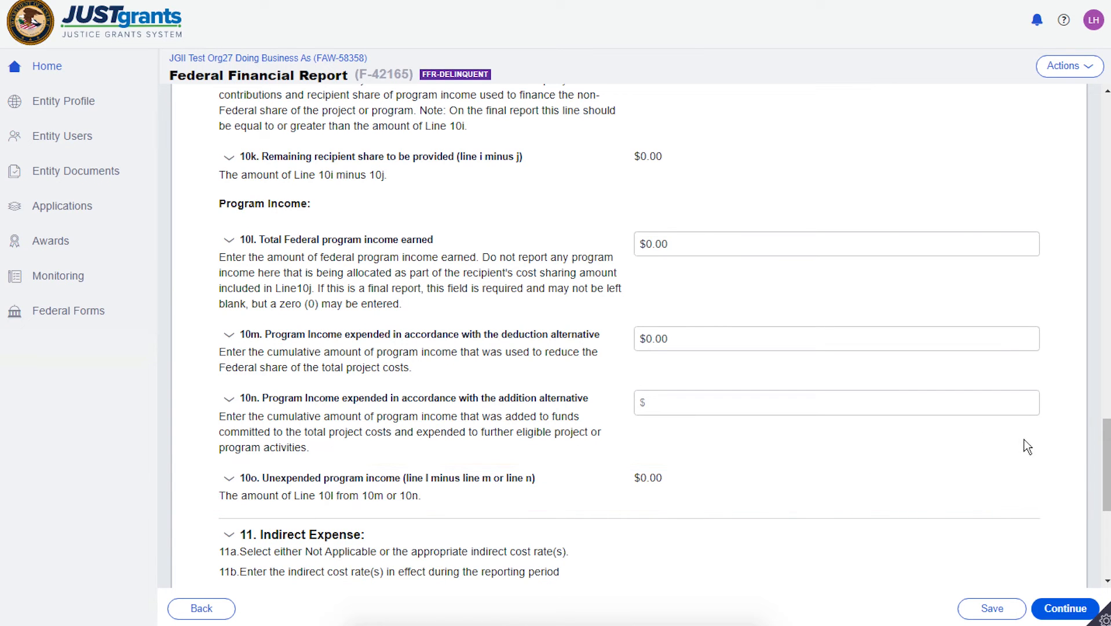
- Add an indirect expense item in section 11 with the Provisional rate type and a rate of 78.47 percent
left_click_drag(1102, 453, 1104, 518)
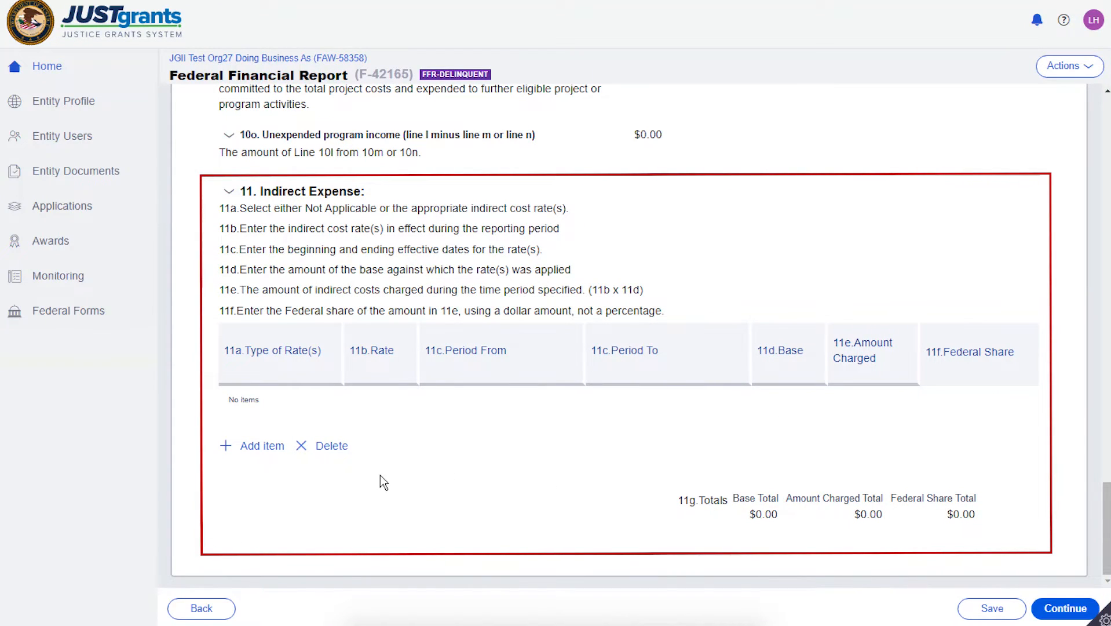
left_click(255, 445)
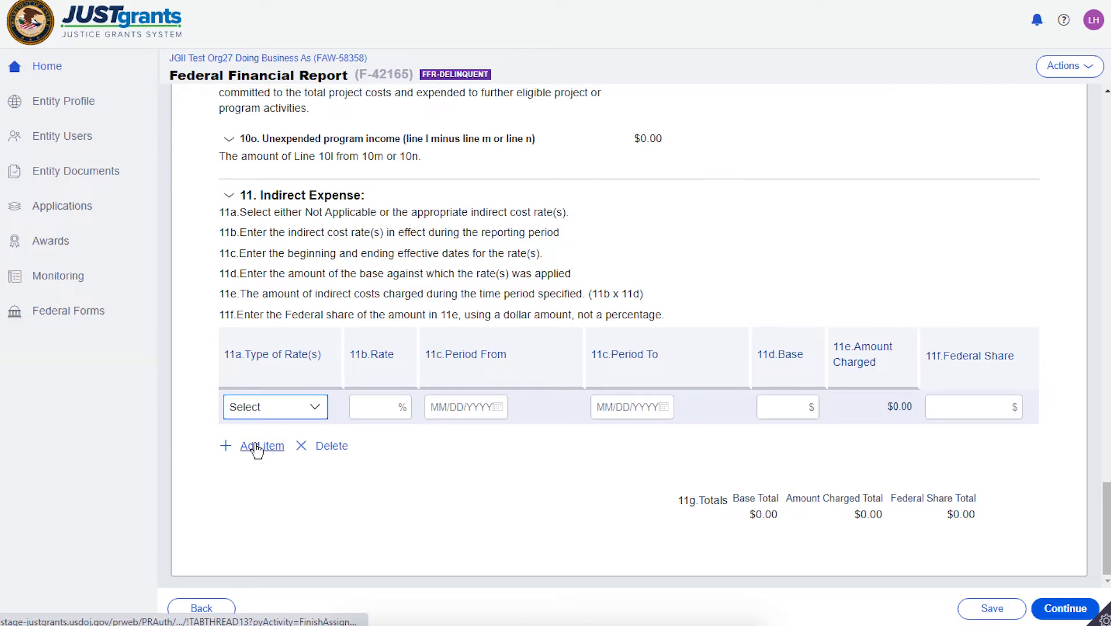
left_click(316, 408)
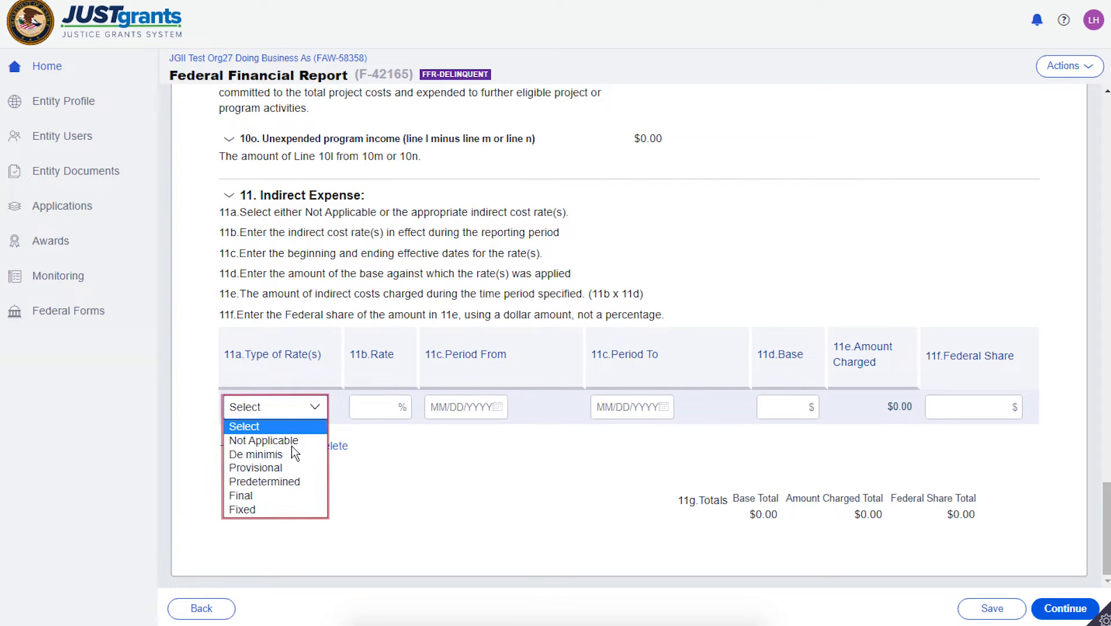
left_click(290, 468)
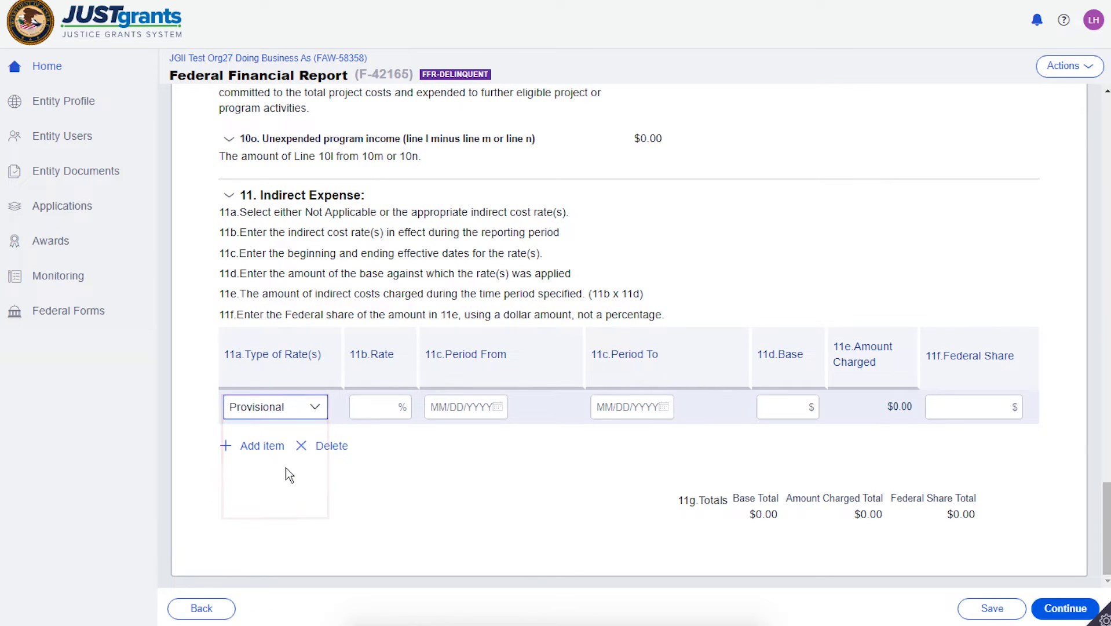
left_click(374, 407)
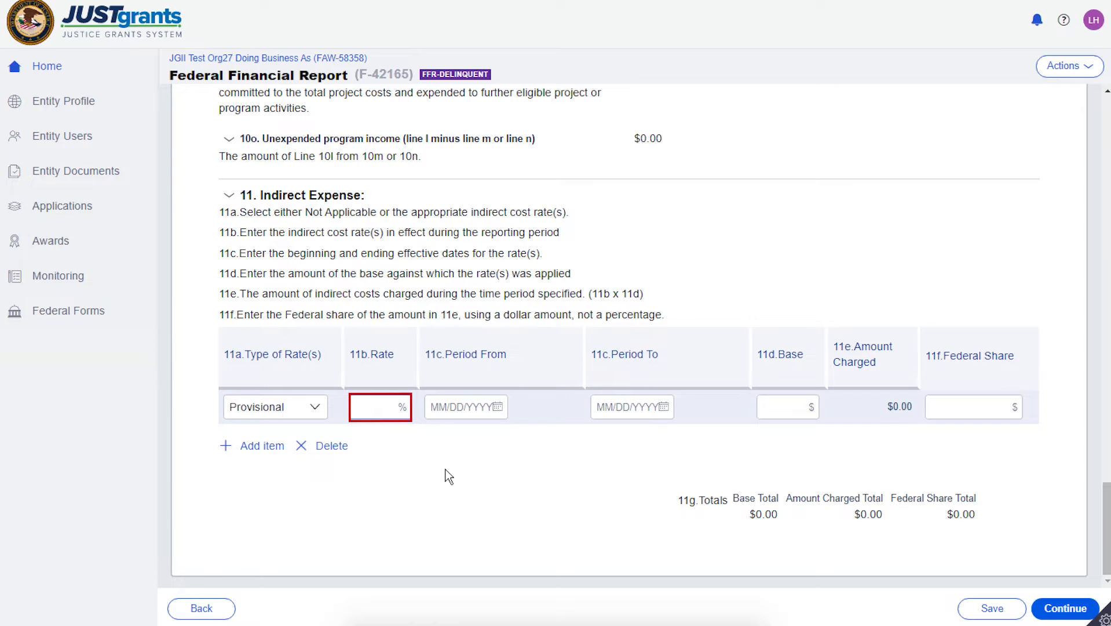
type("78.5")
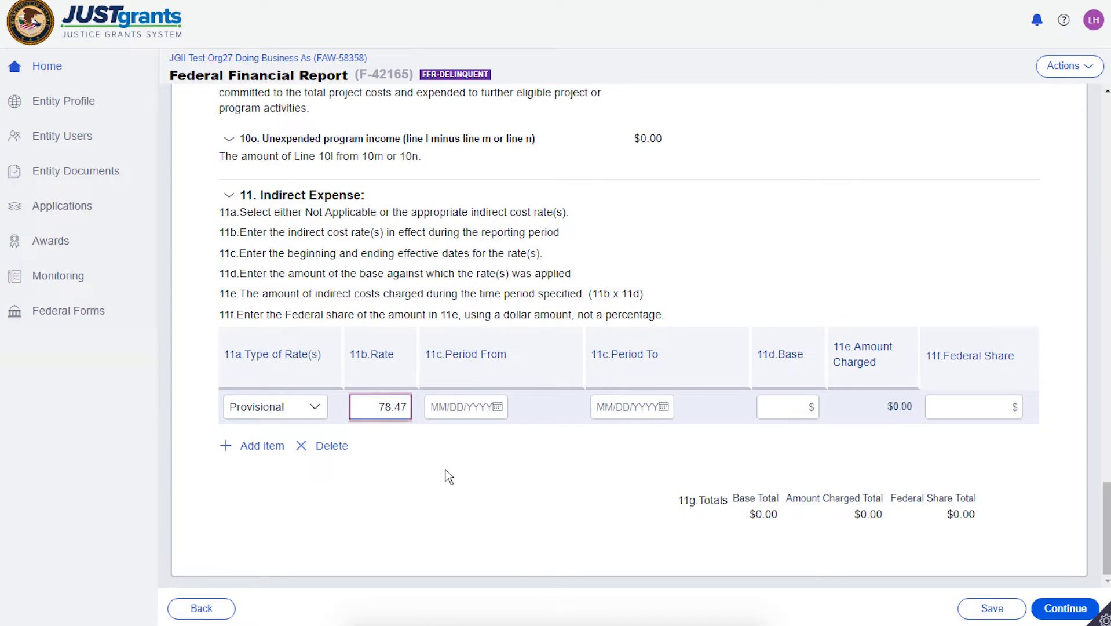
key("Tab")
- Set the indirect expense item's Period From date to 1/1/2020
left_click(497, 407)
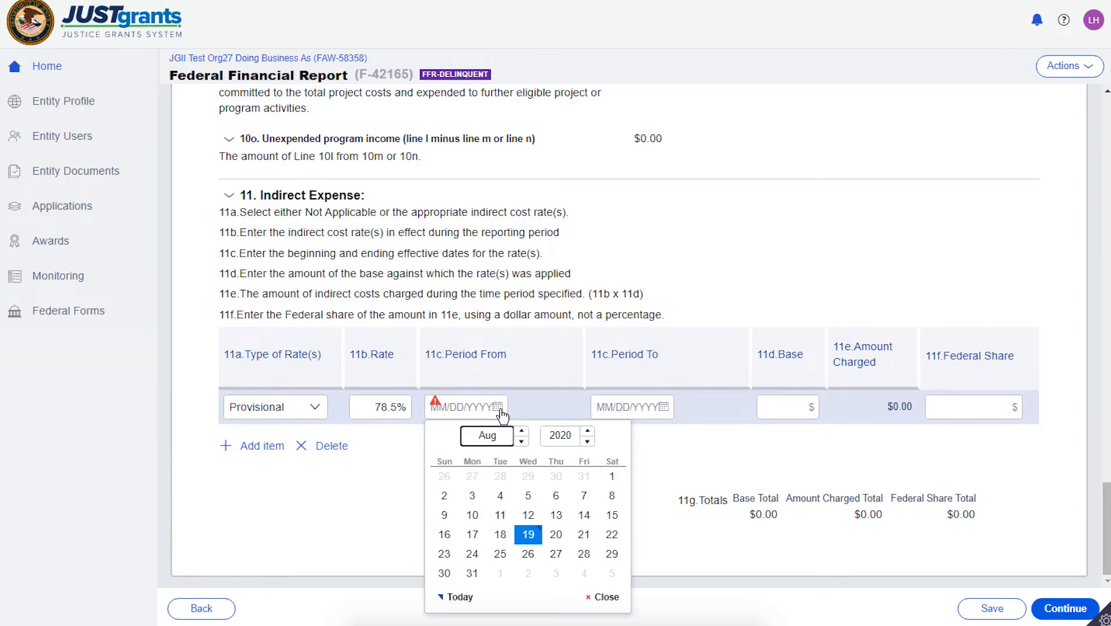
left_click(523, 432)
left_click(523, 432)
left_click(523, 431)
left_click(523, 431)
left_click(522, 443)
left_click(523, 442)
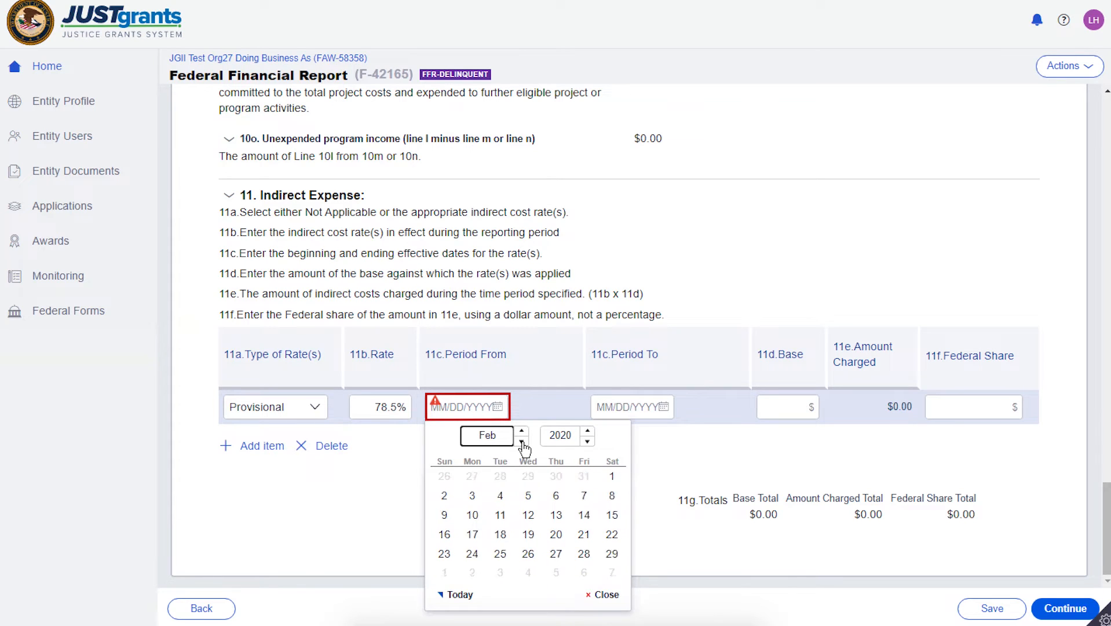
left_click(523, 442)
left_click(528, 477)
- Set the indirect expense item's Period To date to 3/30/2020
left_click(664, 407)
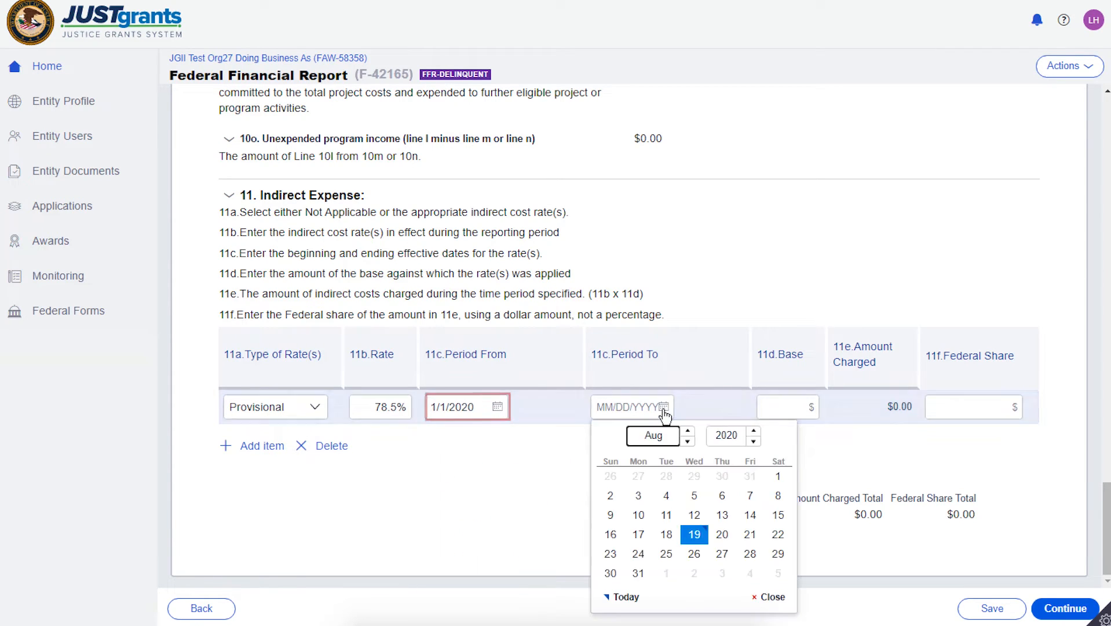
left_click(689, 442)
left_click(688, 442)
left_click(689, 442)
left_click(689, 442)
left_click(689, 441)
left_click(638, 553)
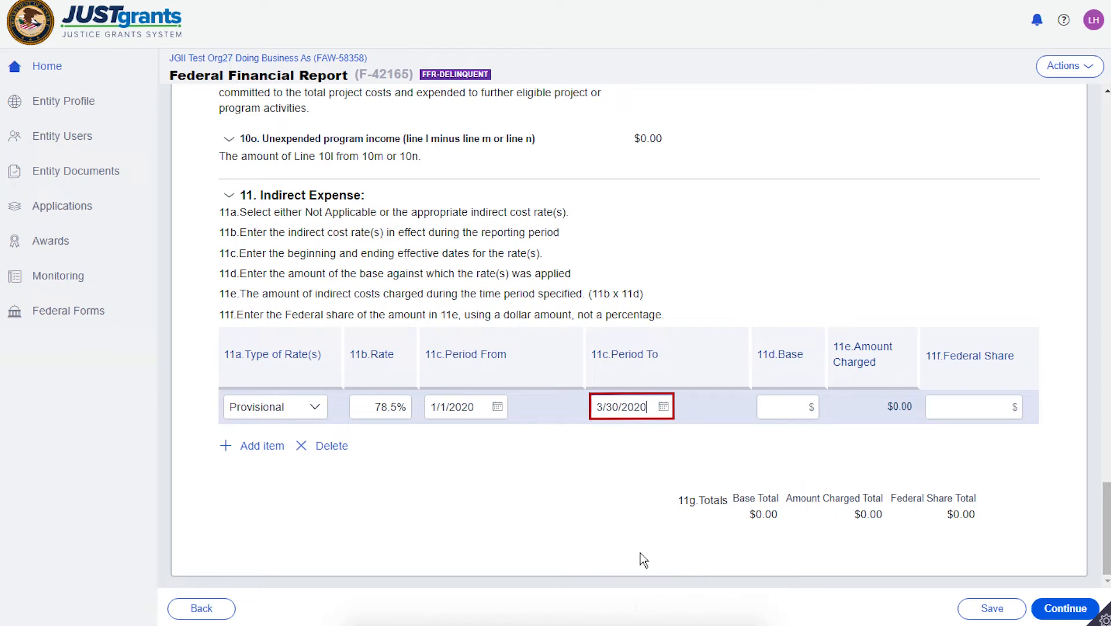
- Enter 4681.04 as the base amount of the indirect expense item
left_click(789, 407)
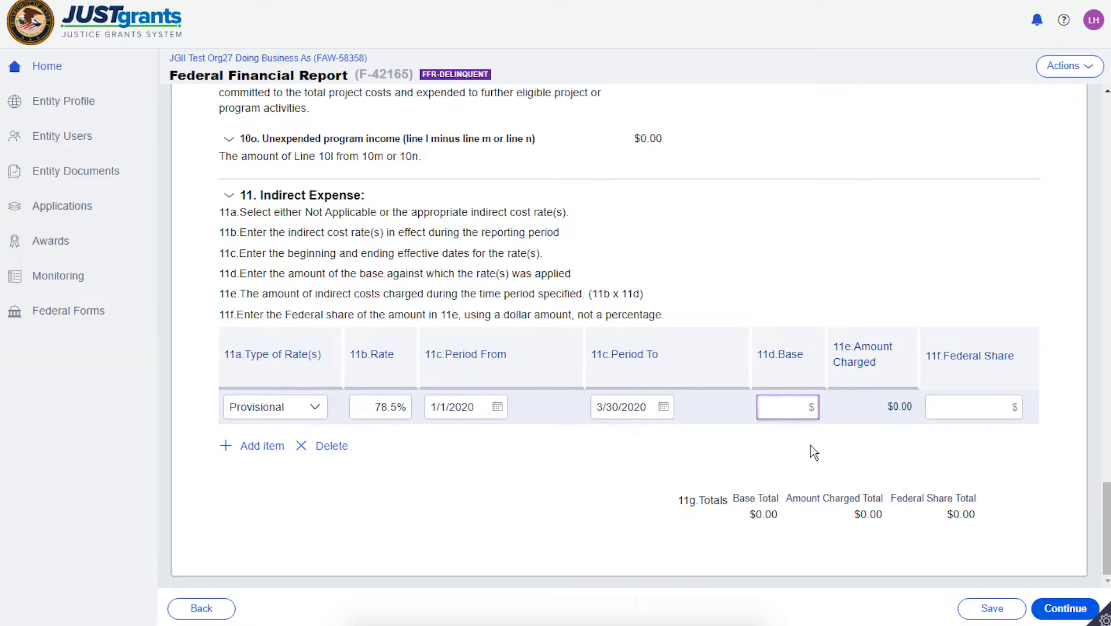
type("4,681.04")
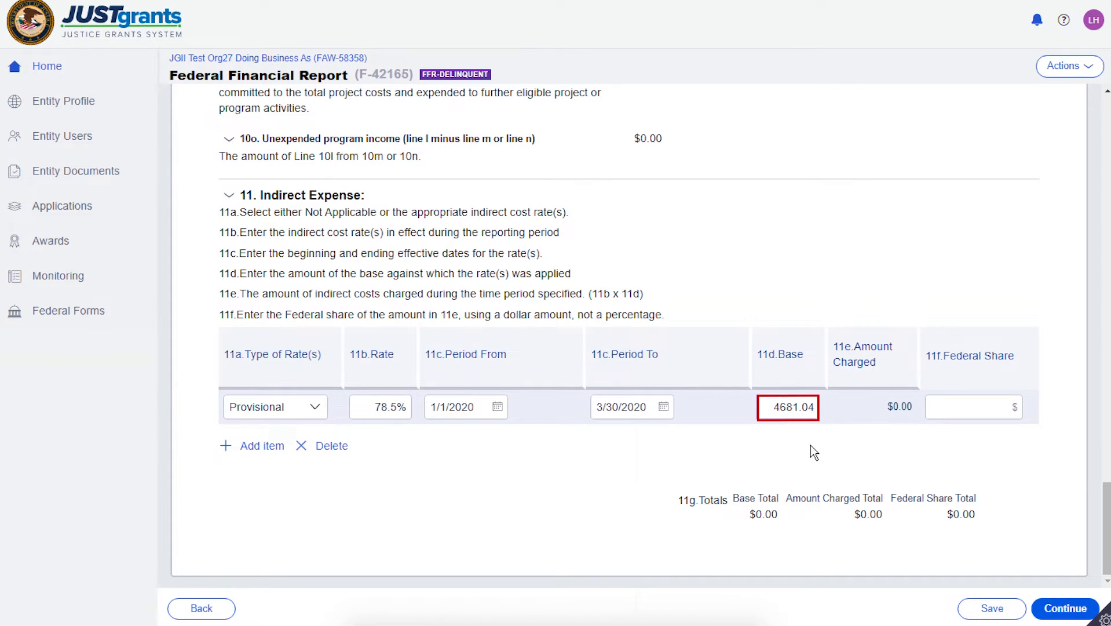
key("Tab")
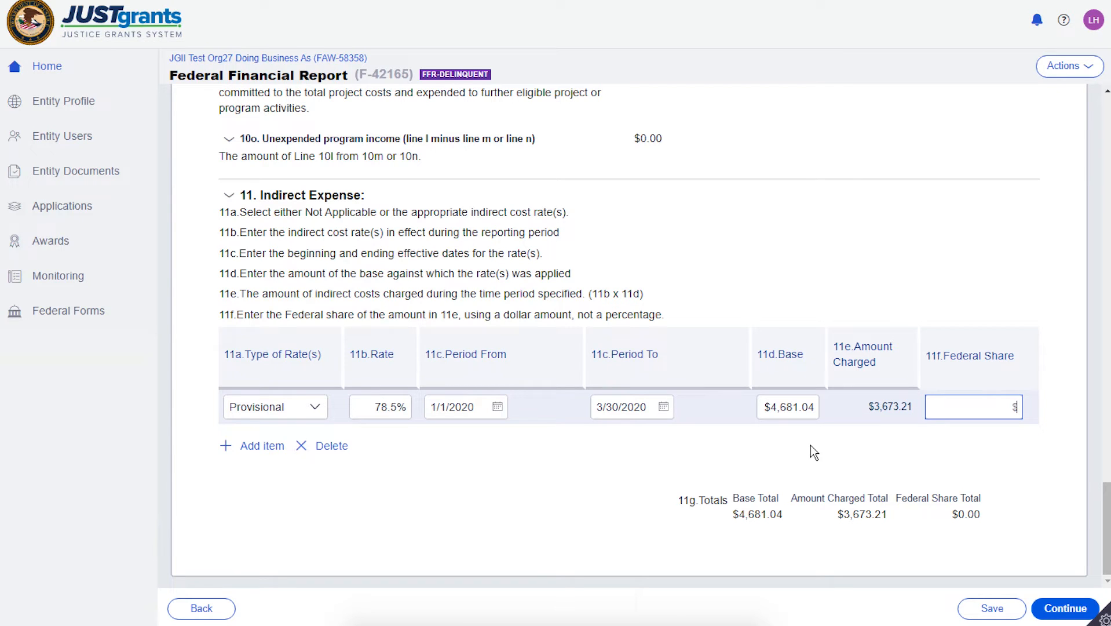
- Enter 3673.21 as the Federal share of the indirect expense item and continue to Remarks & Certification
type("367")
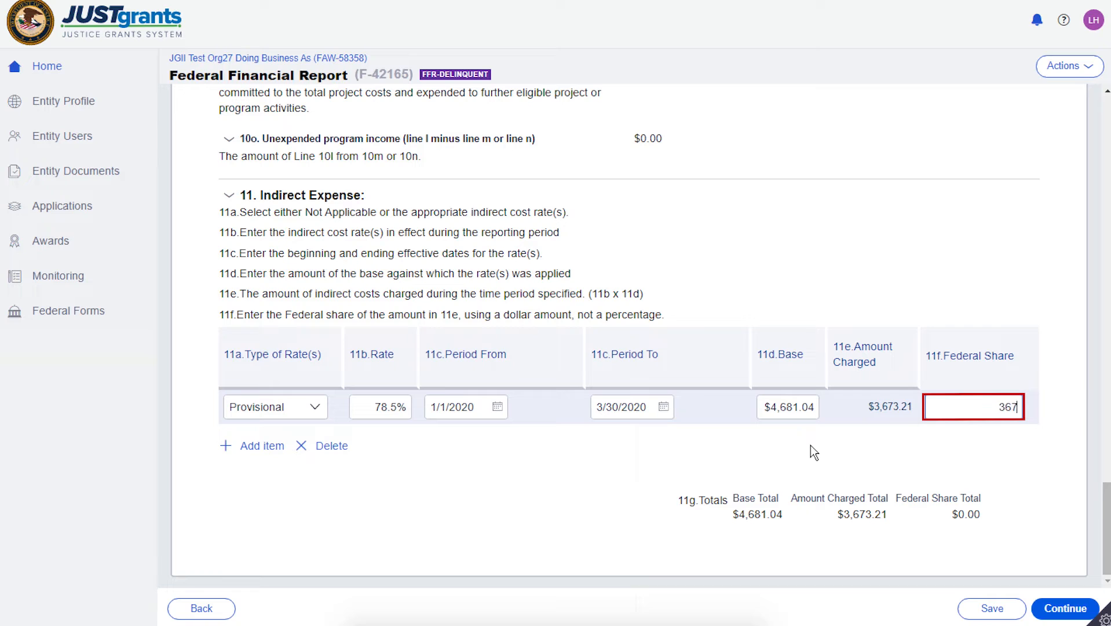
type("3.21")
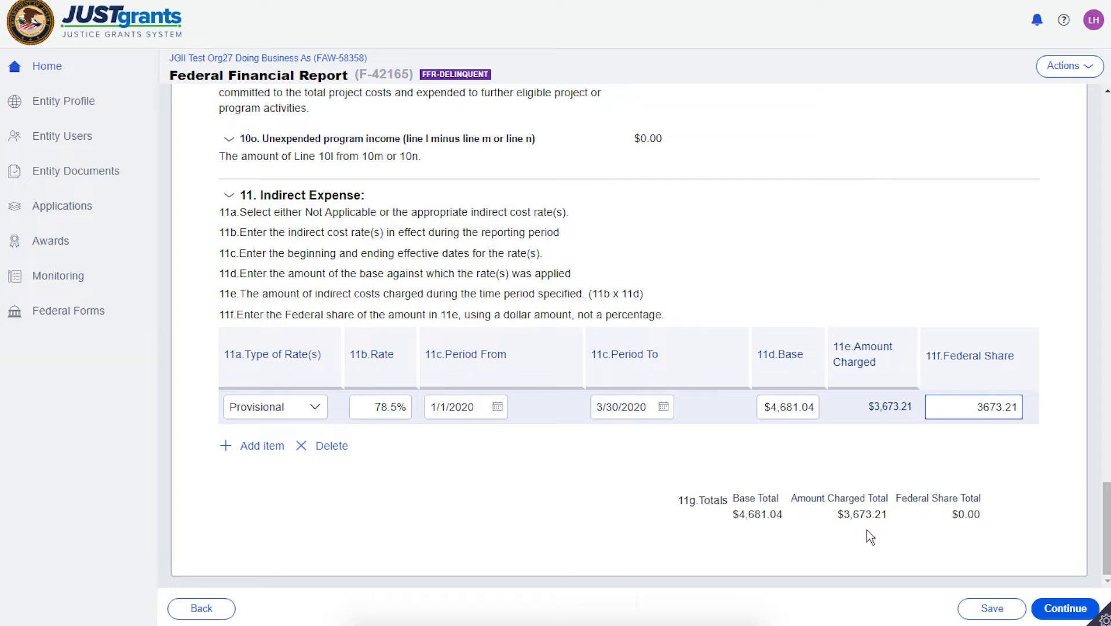
key("Tab")
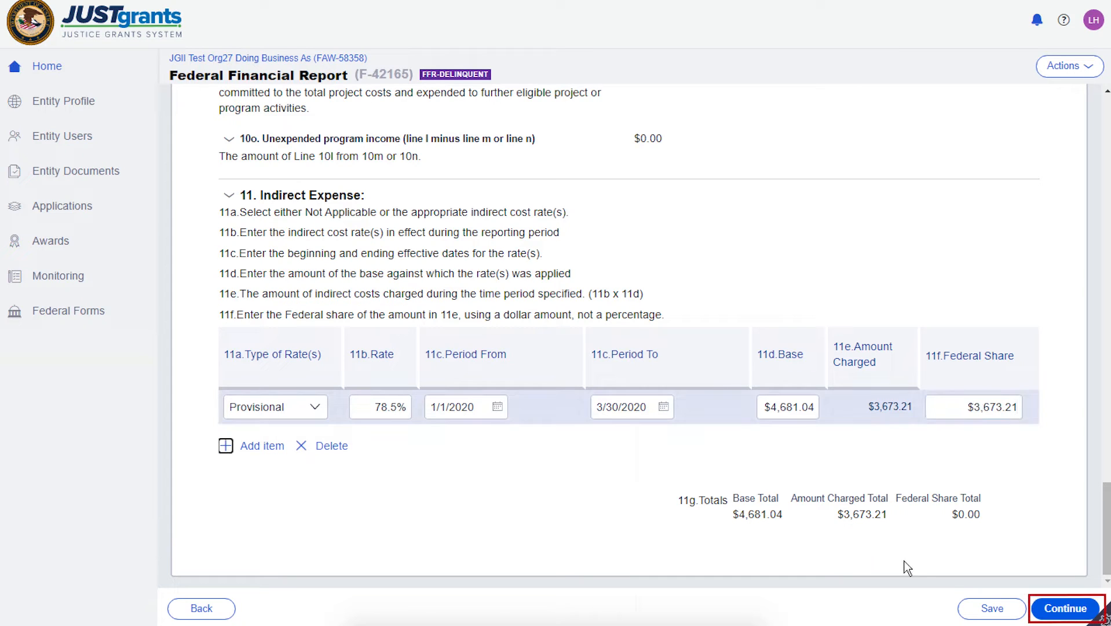
left_click(1068, 609)
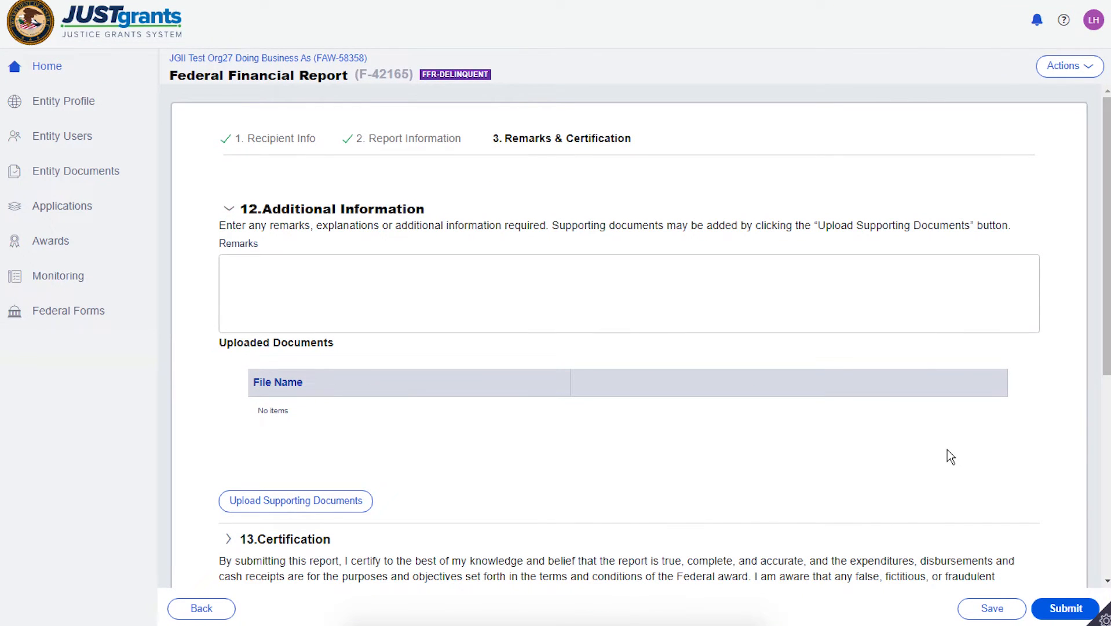
- Enter the remark "Adjustments were made on this report to adjust accidental over-reporting on expenses from previous quarter." in section 12
left_click(397, 293)
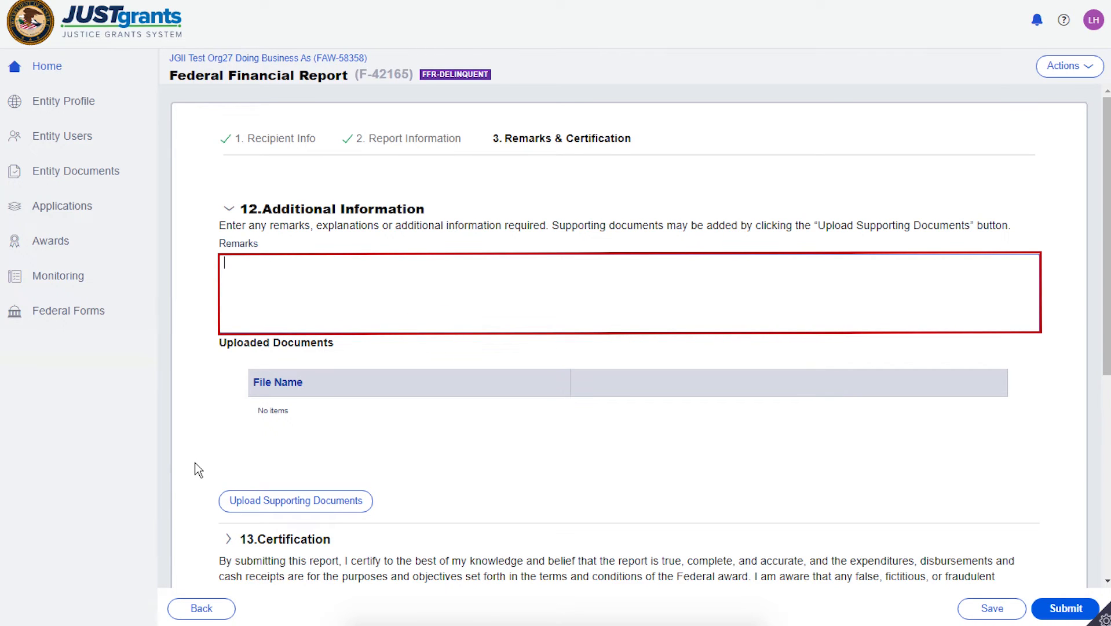
type("Adjustments were made on this ")
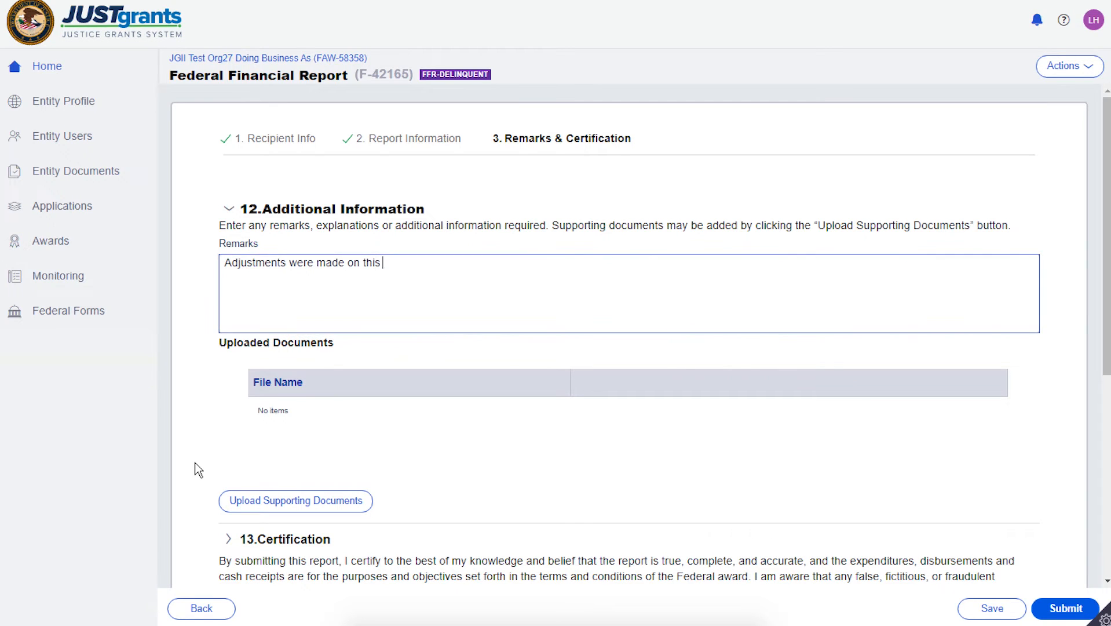
type("report to adjust accidental over-")
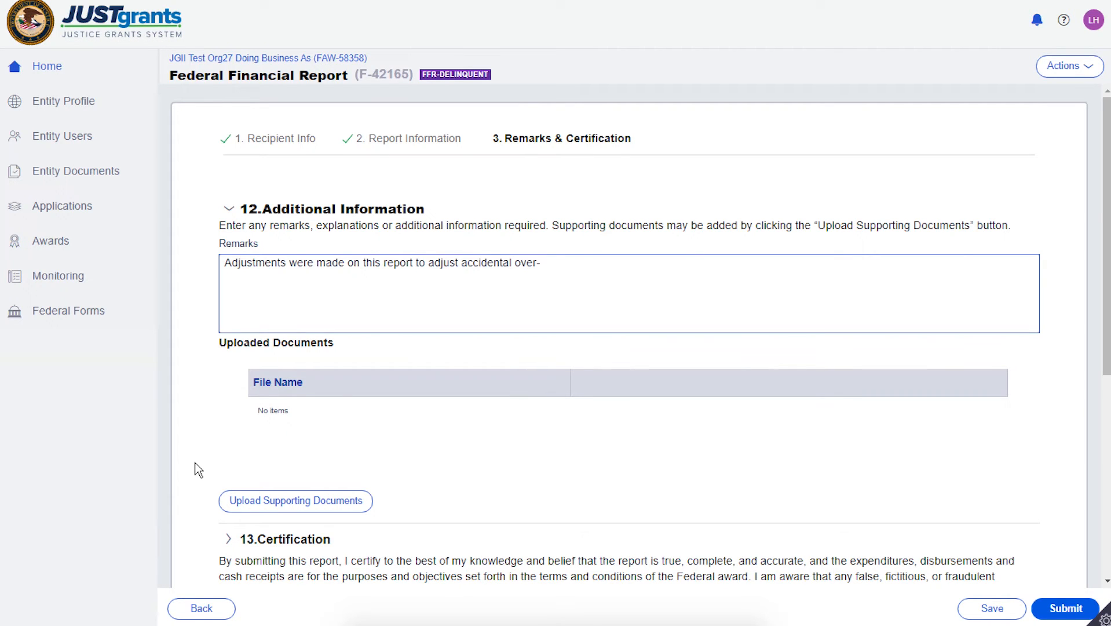
type("reporting o es")
key("BackSpace")
key("BackSpace")
key("BackSpace")
key("BackSpace")
type("on expenses ")
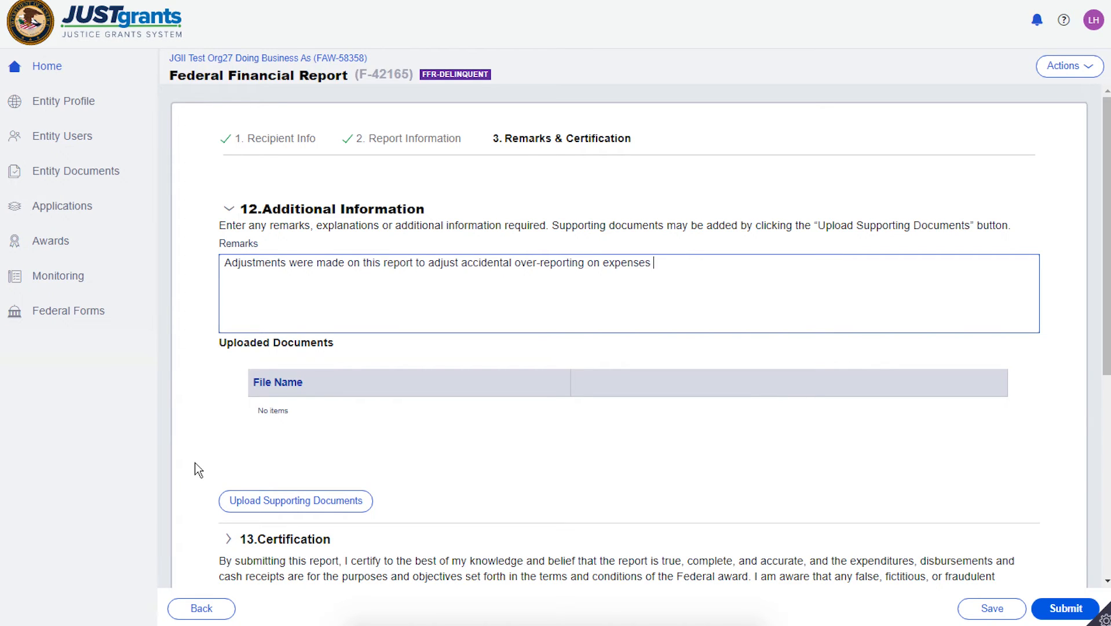
type("from previous quar")
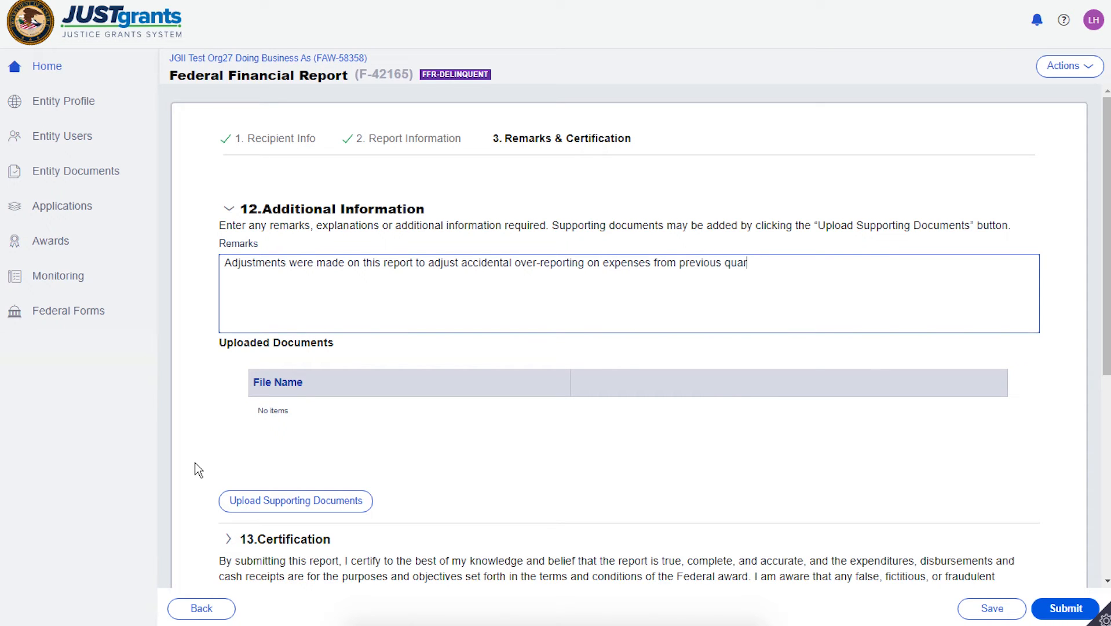
type("ter.")
left_click(341, 509)
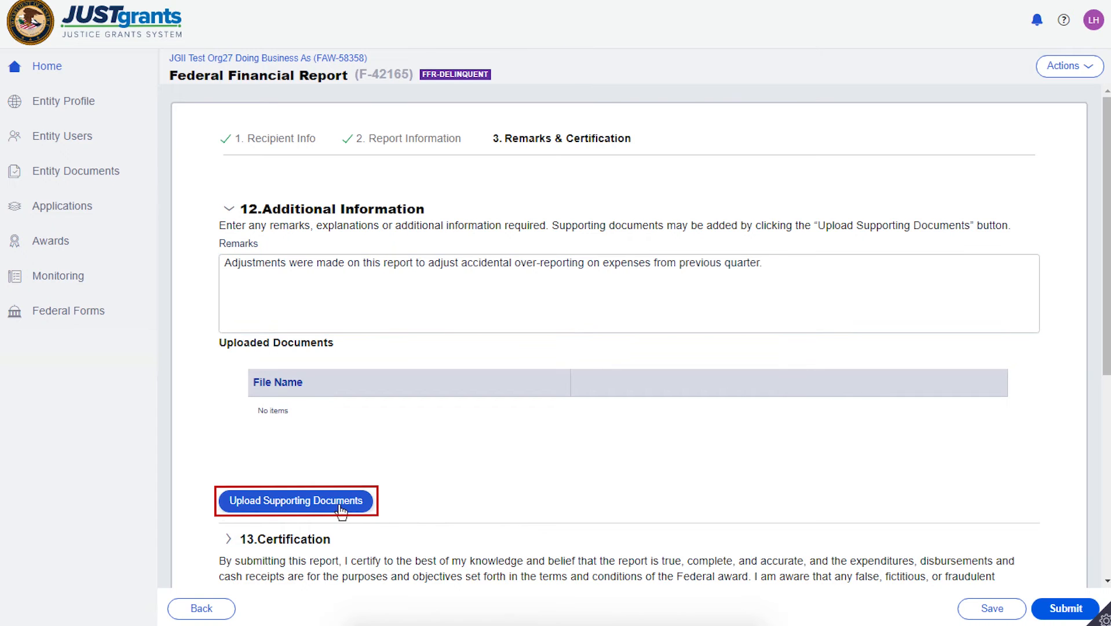
left_click(340, 507)
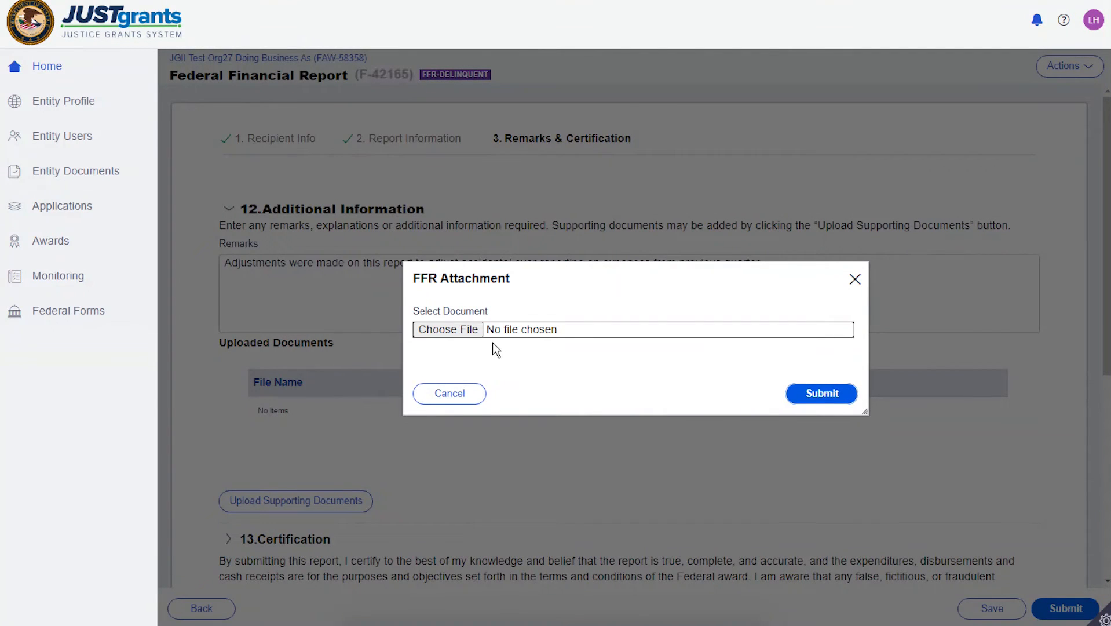
left_click(462, 398)
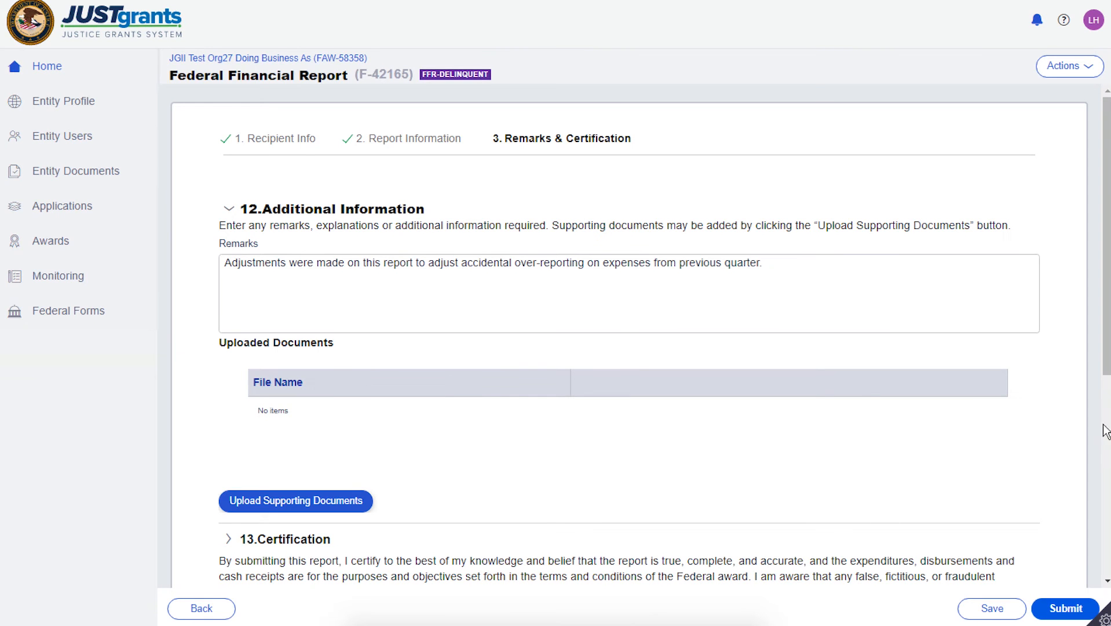
- Review the section 13 certification and submit the Federal Financial Report
left_click_drag(1107, 358, 1108, 581)
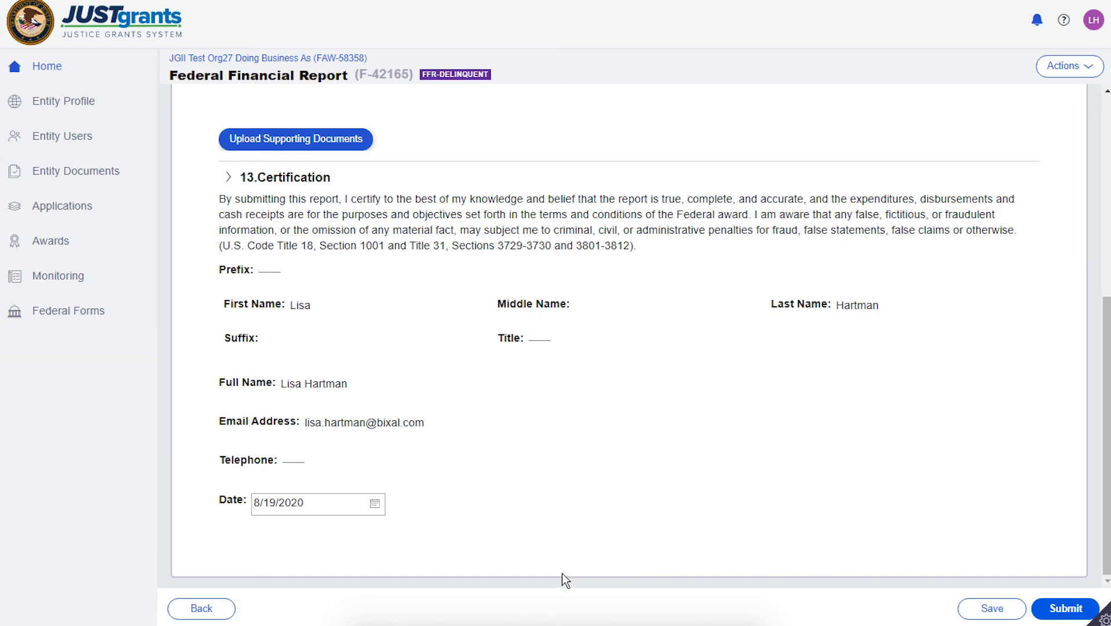
left_click(1064, 609)
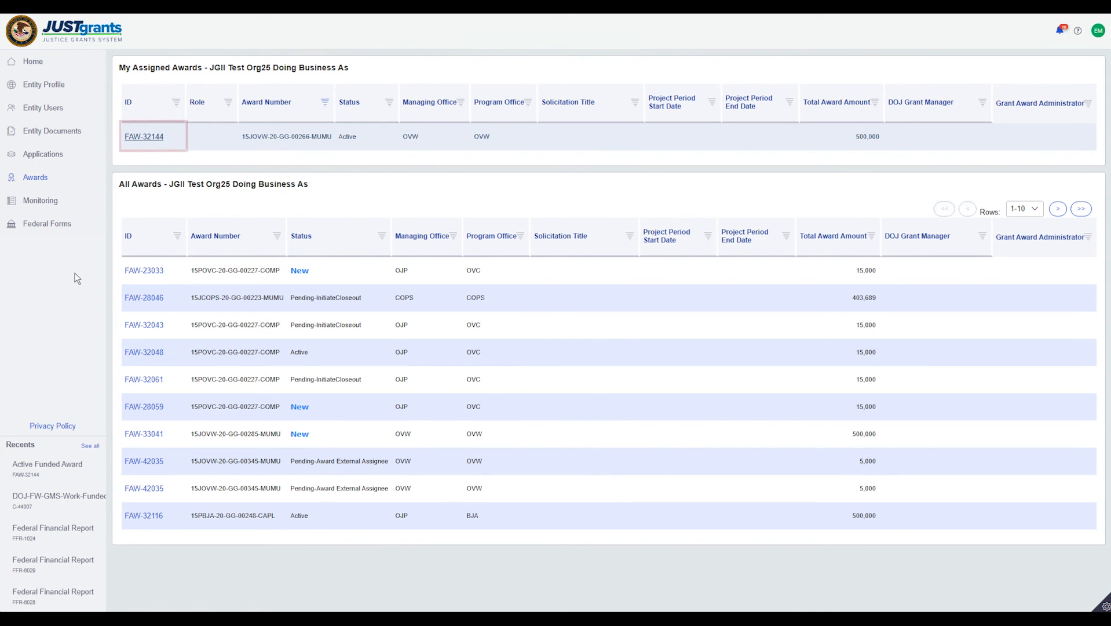
- Open the assigned award FAW-32144 and show its Funded Award Information
left_click(146, 137)
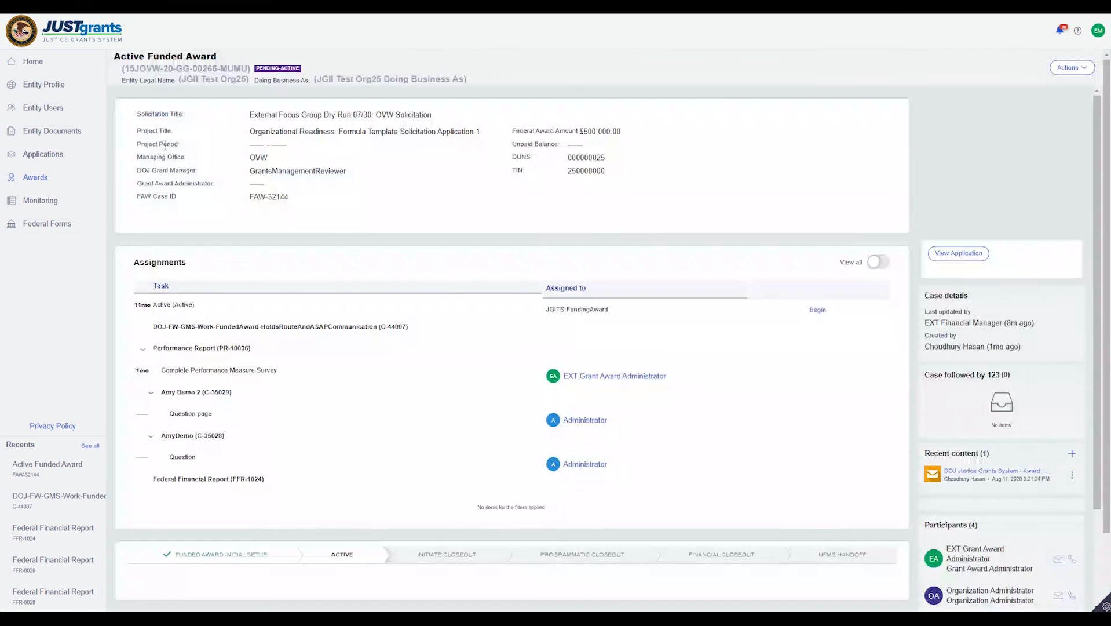
scroll(724, 359, "down", 2)
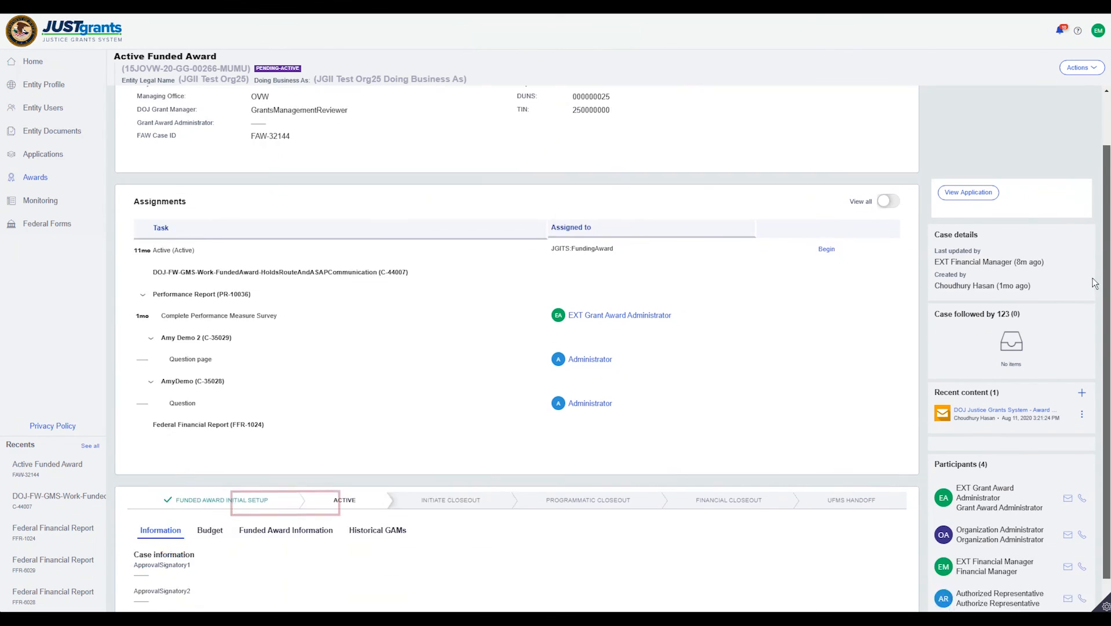
left_click(295, 506)
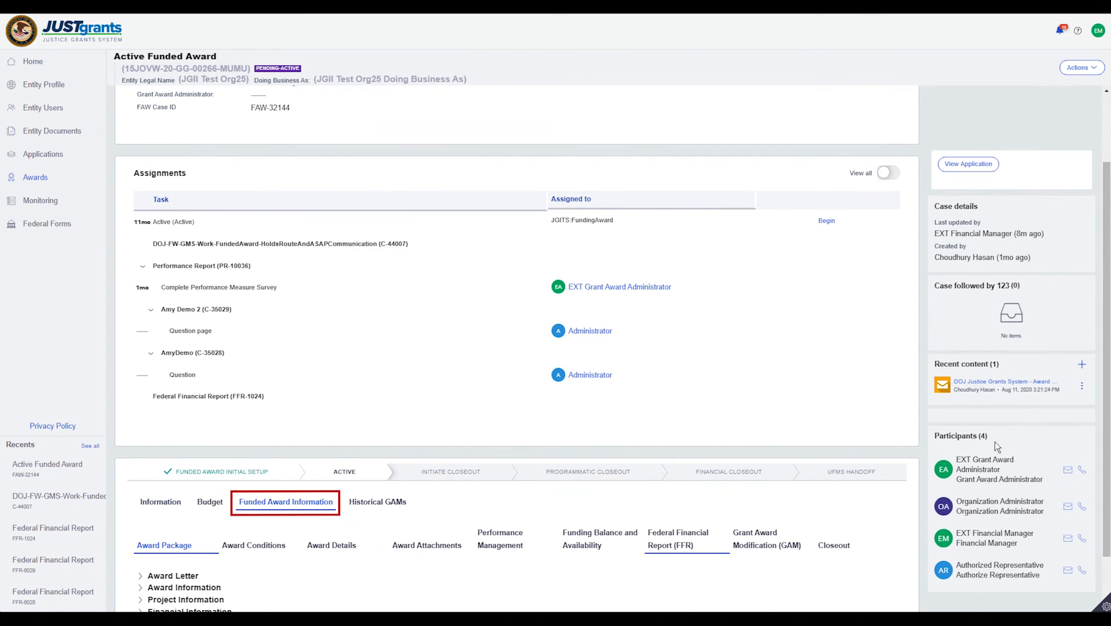
- Show the award's Federal Financial Report list and open the quarterly report FFR-1024
scroll(1105, 425, "down", 1)
scroll(1104, 425, "down", 1)
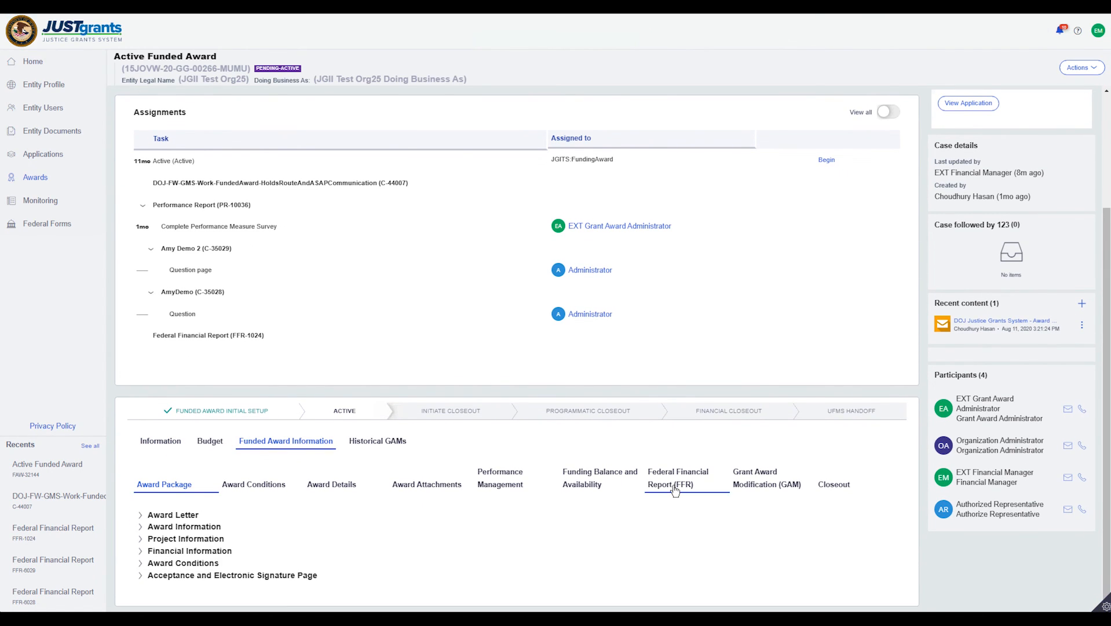
left_click(668, 492)
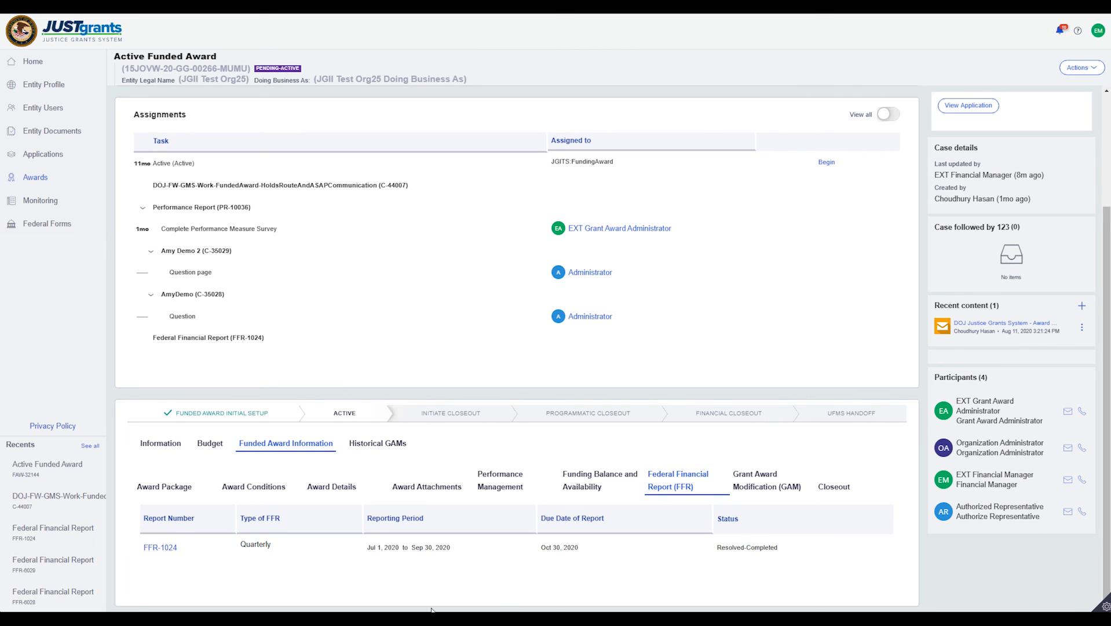
left_click(161, 548)
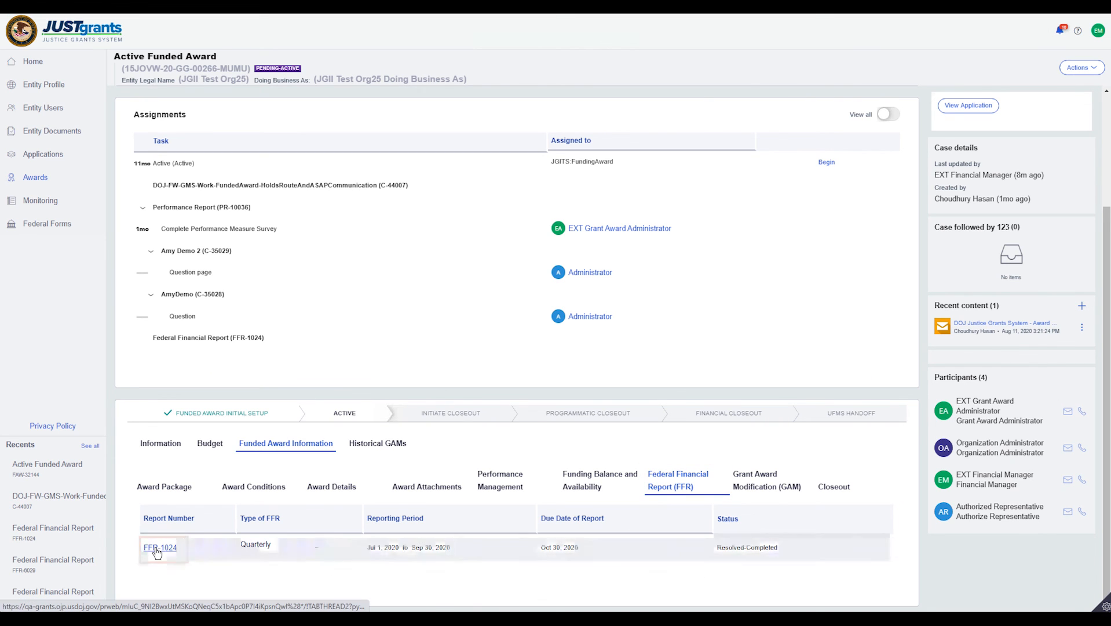